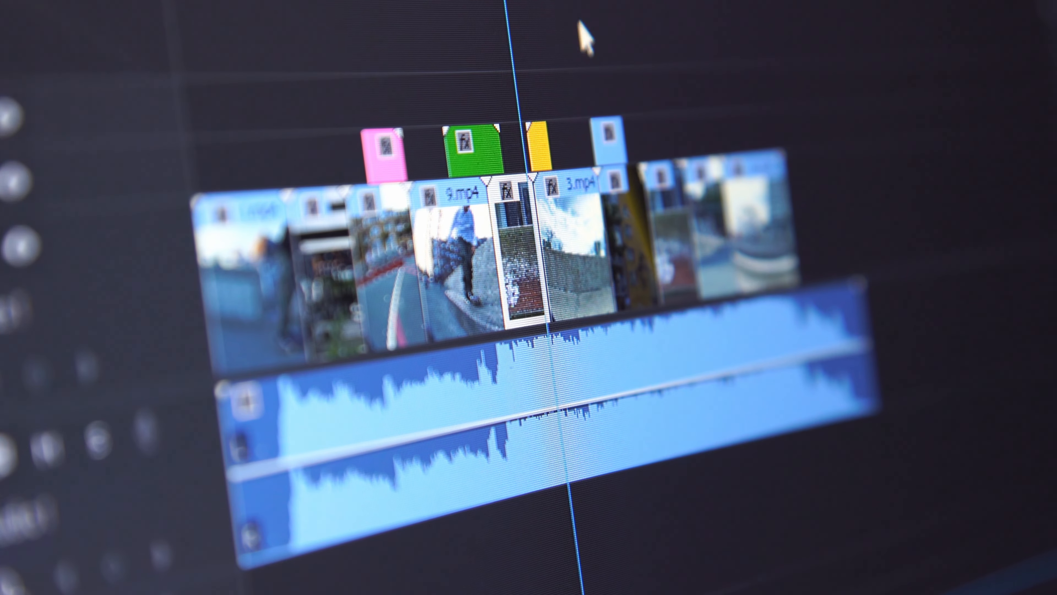
{"action": "left_click_drag", "start_coordinate": [543, 234], "coordinate": [578, 229]}
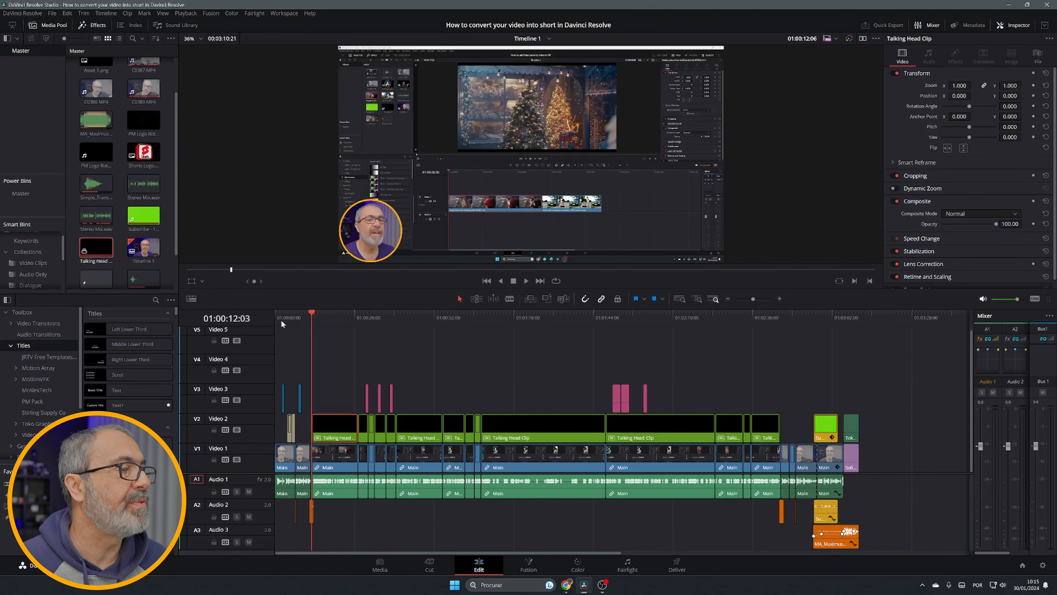
Open the Keyboard Customization window from the application menu
{"action": "left_click", "coordinate": [271, 321]}
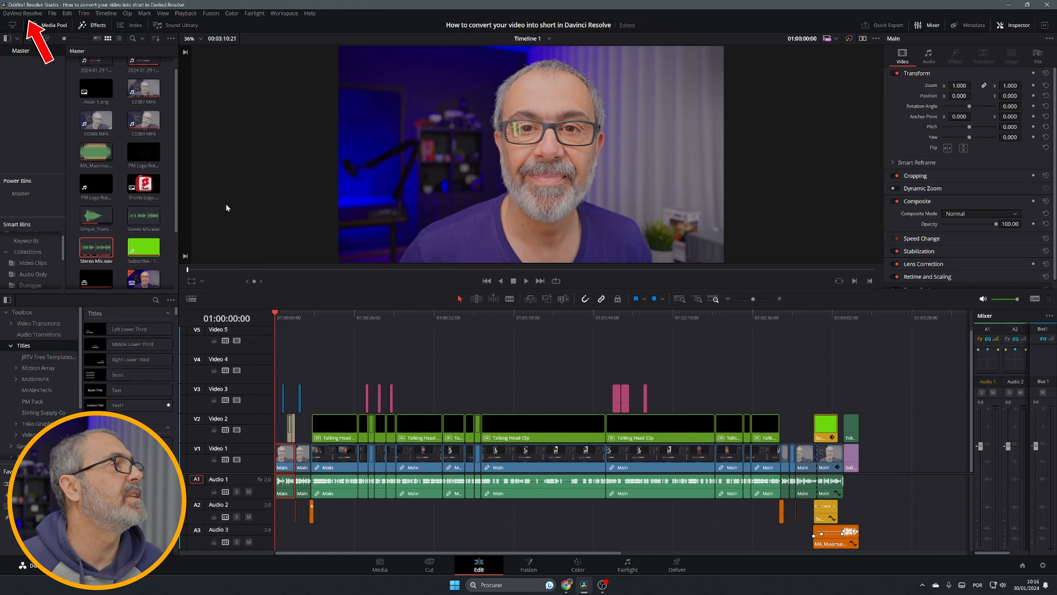
{"action": "left_click", "coordinate": [34, 16]}
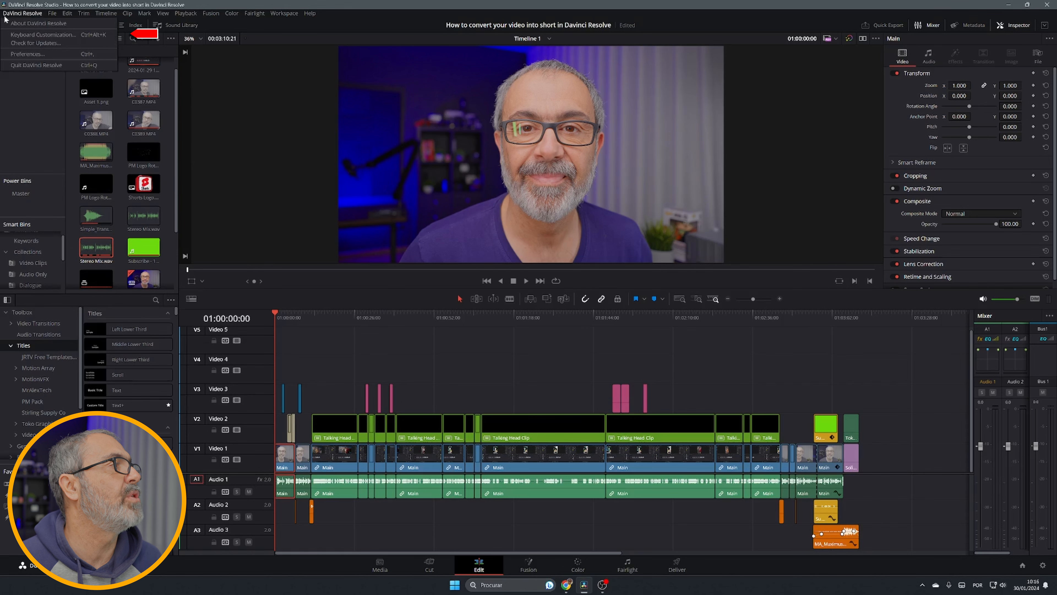
{"action": "left_click", "coordinate": [43, 35]}
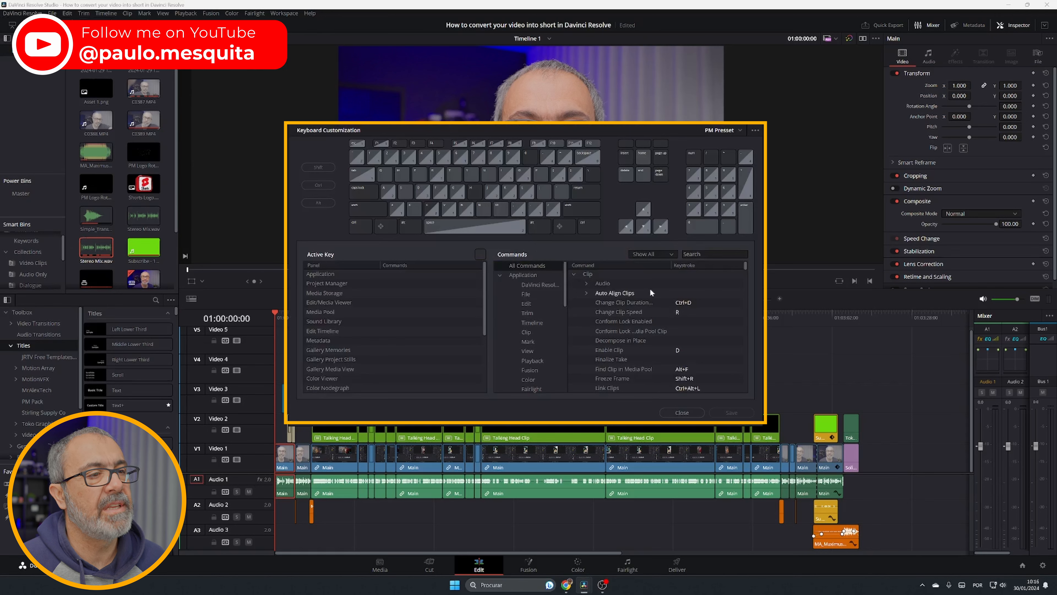
Scroll through the command list to examine the available commands and their assigned keyboard shortcuts
{"action": "scroll", "coordinate": [650, 289], "scroll_direction": "down", "scroll_amount": 12}
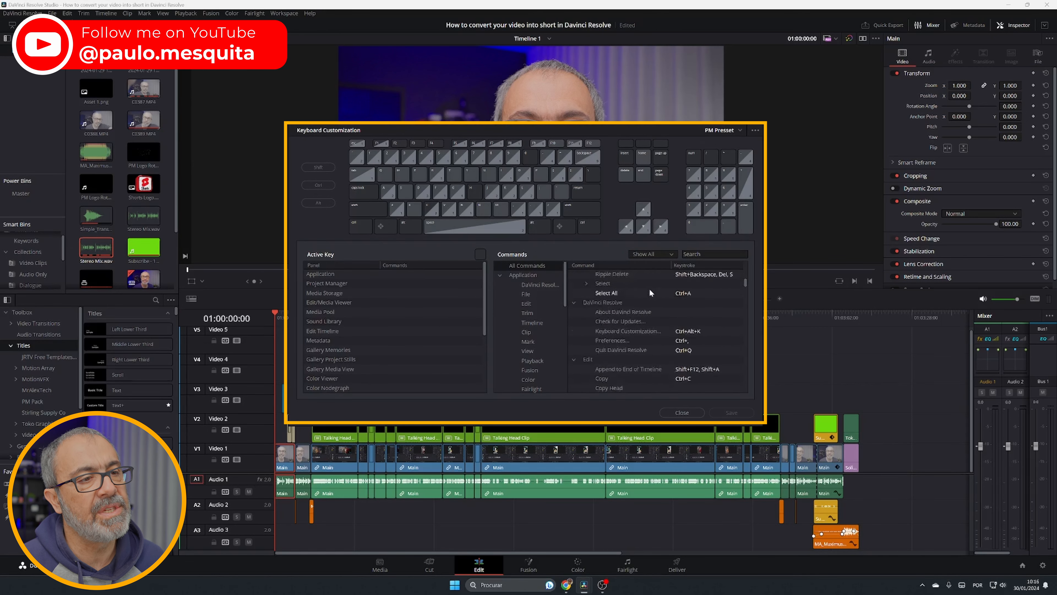
{"action": "scroll", "coordinate": [650, 289], "scroll_direction": "down", "scroll_amount": 15}
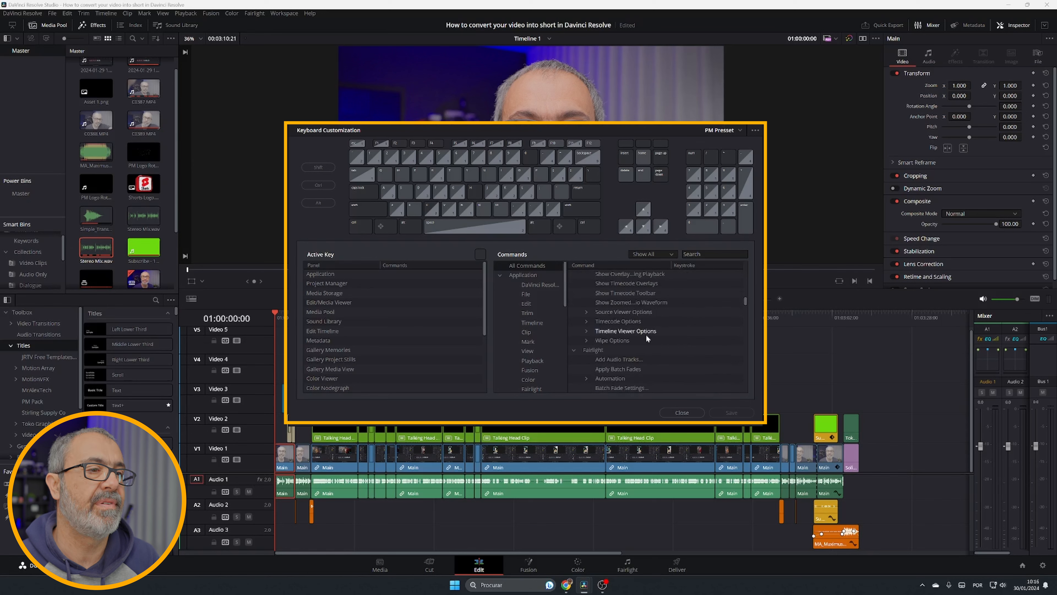
{"action": "scroll", "coordinate": [646, 335], "scroll_direction": "down", "scroll_amount": 6}
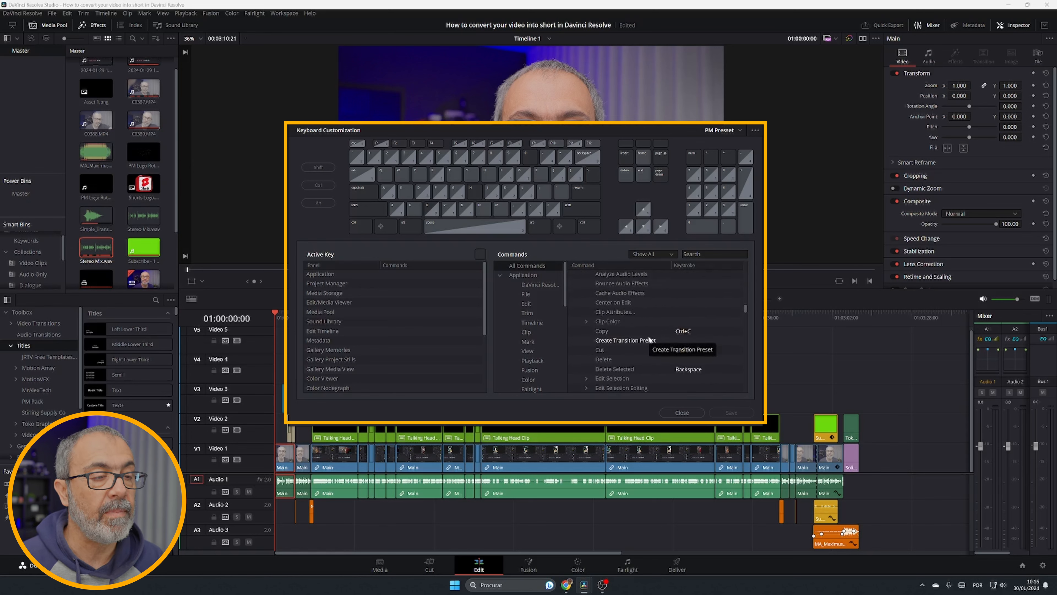
{"action": "scroll", "coordinate": [649, 340], "scroll_direction": "down", "scroll_amount": 5}
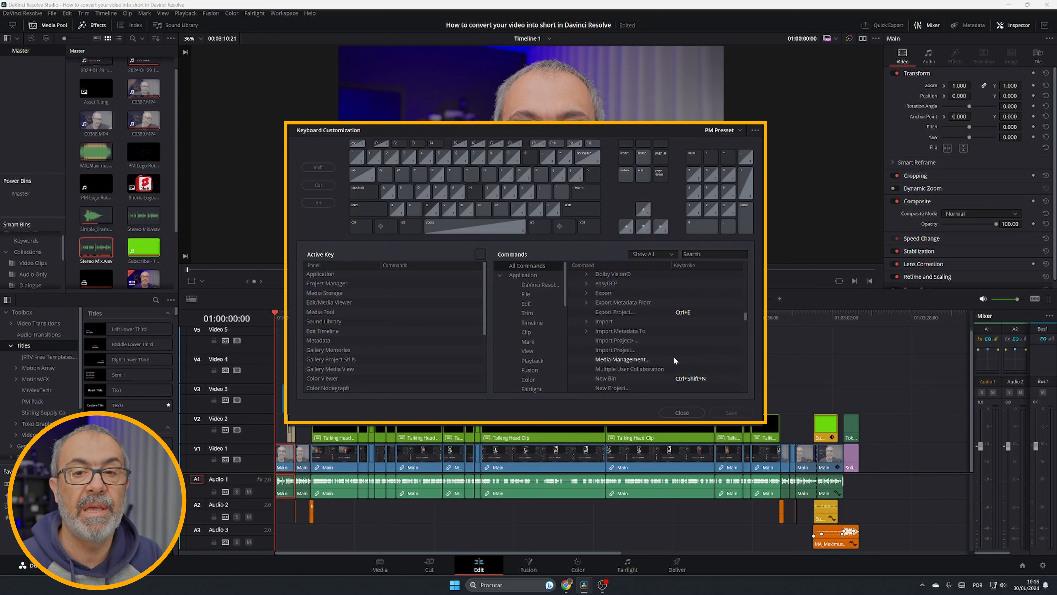
{"action": "scroll", "coordinate": [677, 348], "scroll_direction": "down", "scroll_amount": 5}
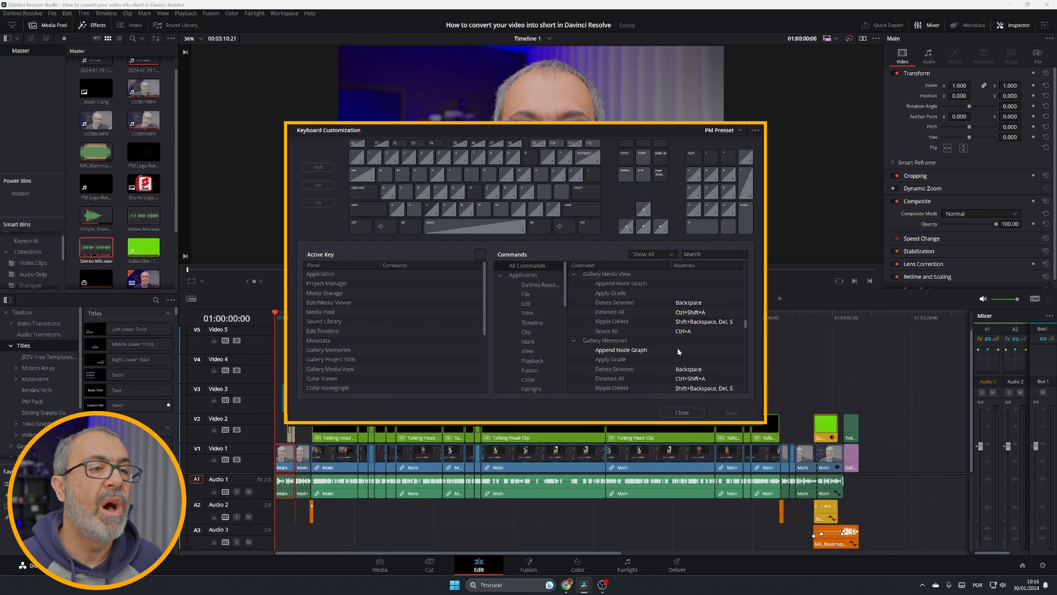
{"action": "scroll", "coordinate": [678, 351], "scroll_direction": "down", "scroll_amount": 5}
{"action": "scroll", "coordinate": [688, 329], "scroll_direction": "down", "scroll_amount": 10}
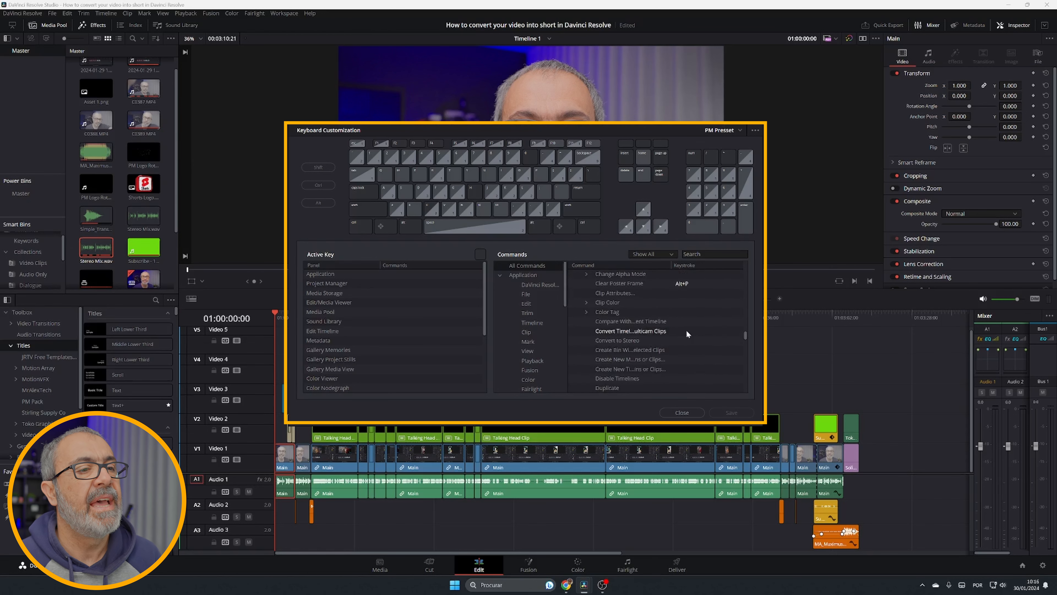
{"action": "scroll", "coordinate": [686, 330], "scroll_direction": "up", "scroll_amount": 8}
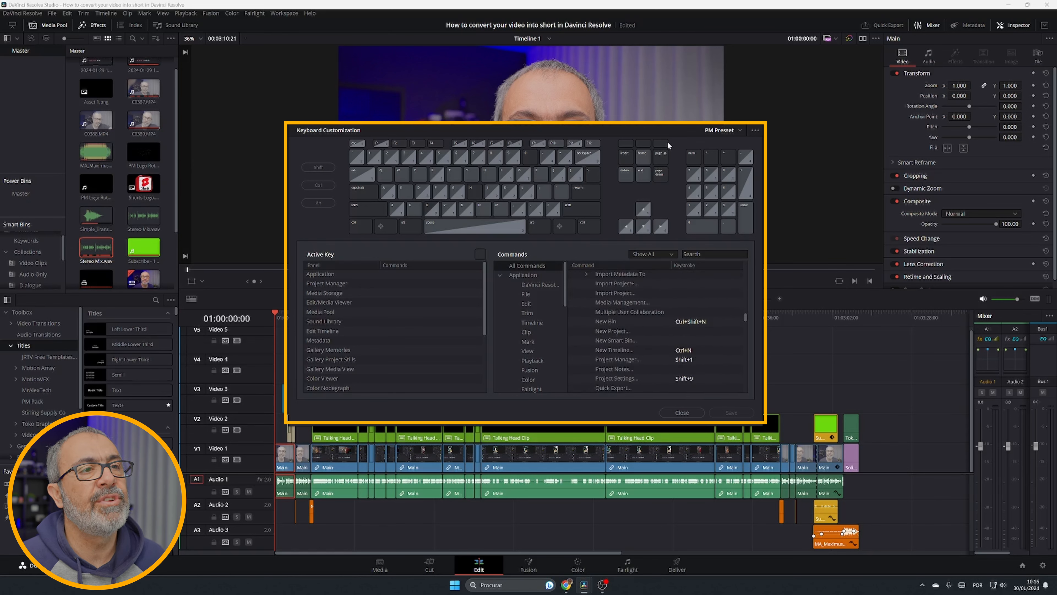
Review the keyboard preset list and the preset options menu, then close the Keyboard Customization window
{"action": "left_click", "coordinate": [739, 129]}
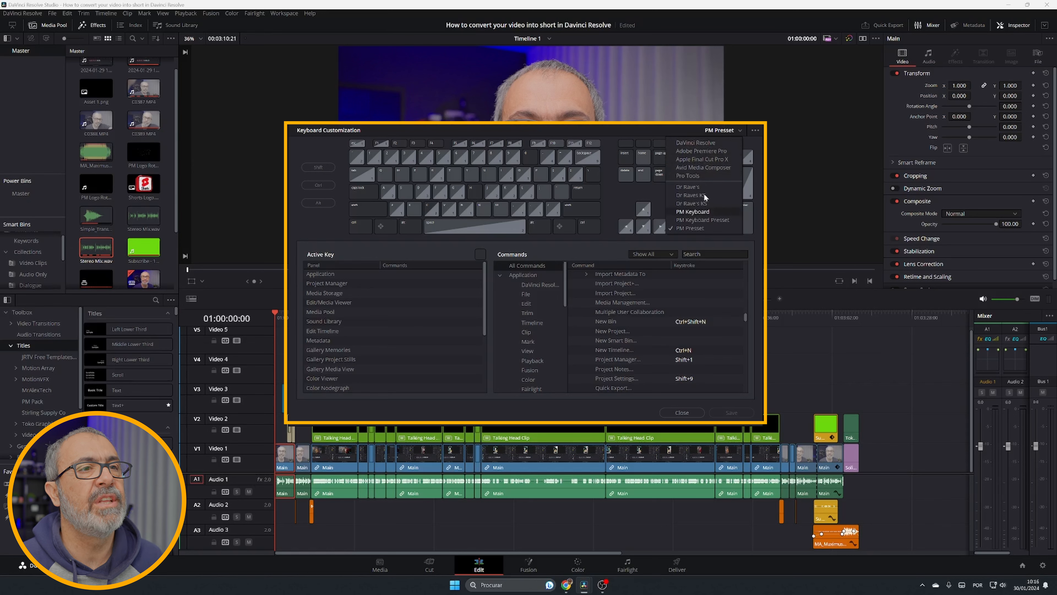
{"action": "left_click", "coordinate": [755, 131]}
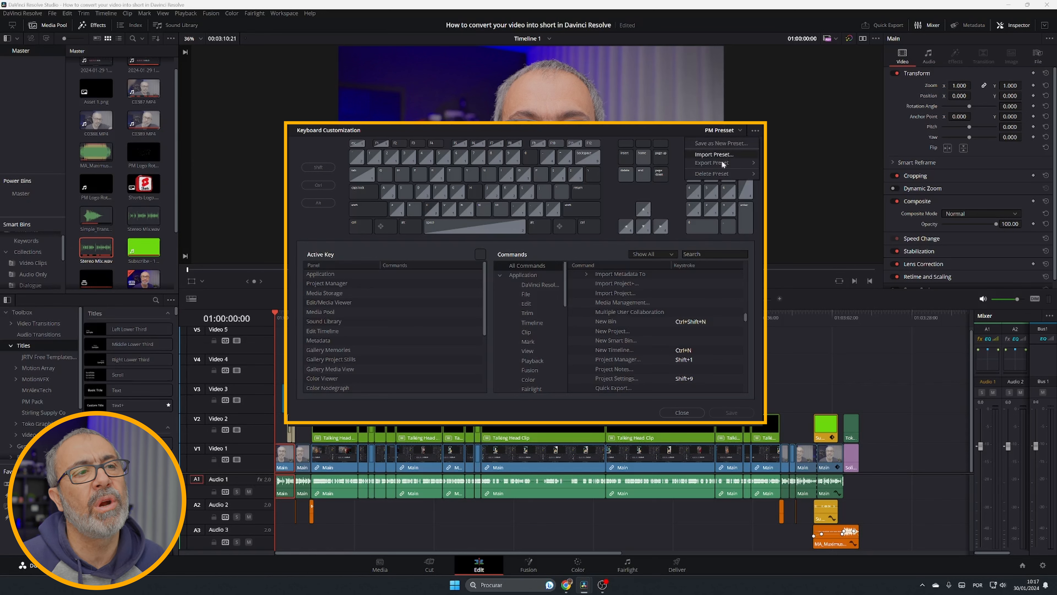
{"action": "mouse_move", "coordinate": [724, 164]}
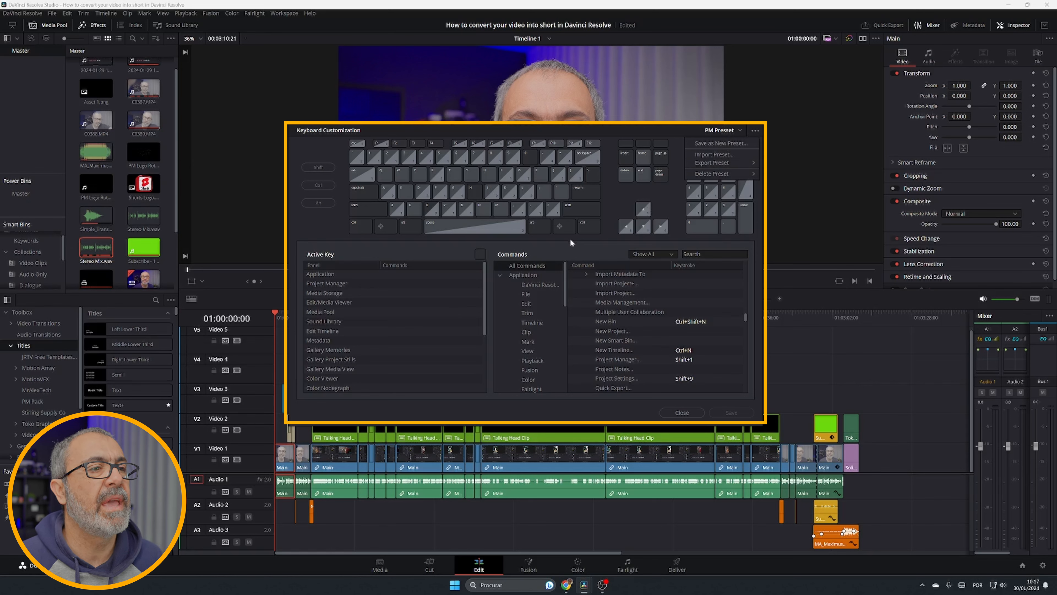
{"action": "left_click", "coordinate": [575, 246]}
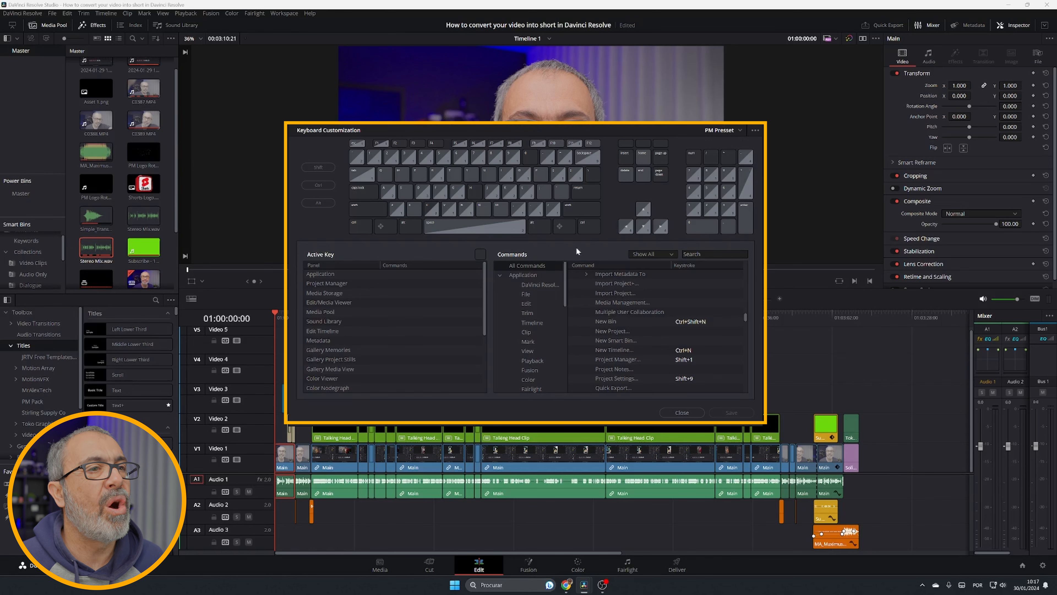
{"action": "left_click", "coordinate": [682, 412]}
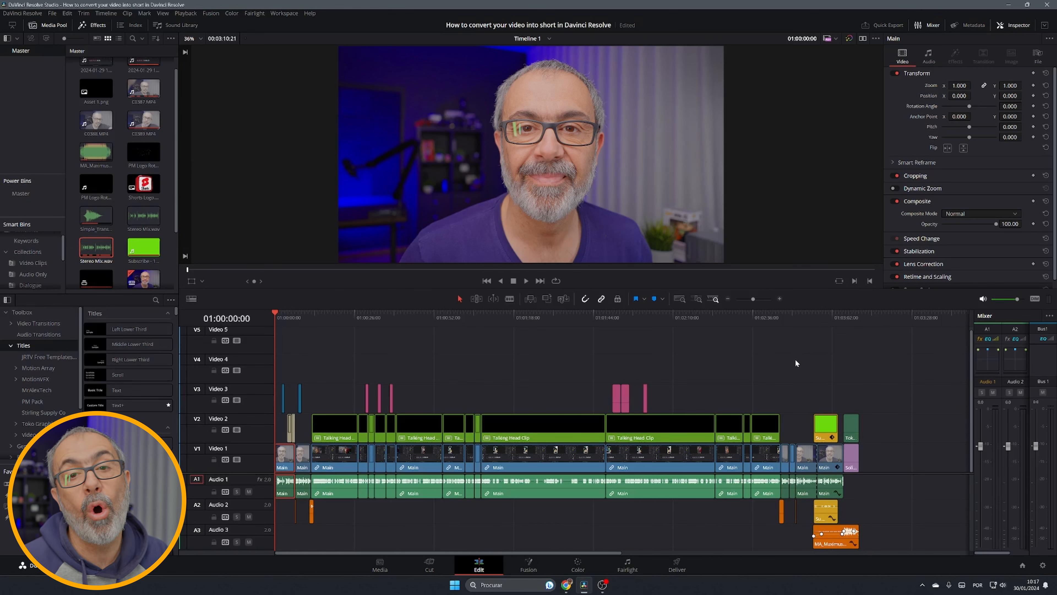
Examine the timeline by zooming in and out and scrolling sideways through its clips
{"action": "scroll", "coordinate": [529, 379], "scroll_direction": "up", "scroll_amount": 2}
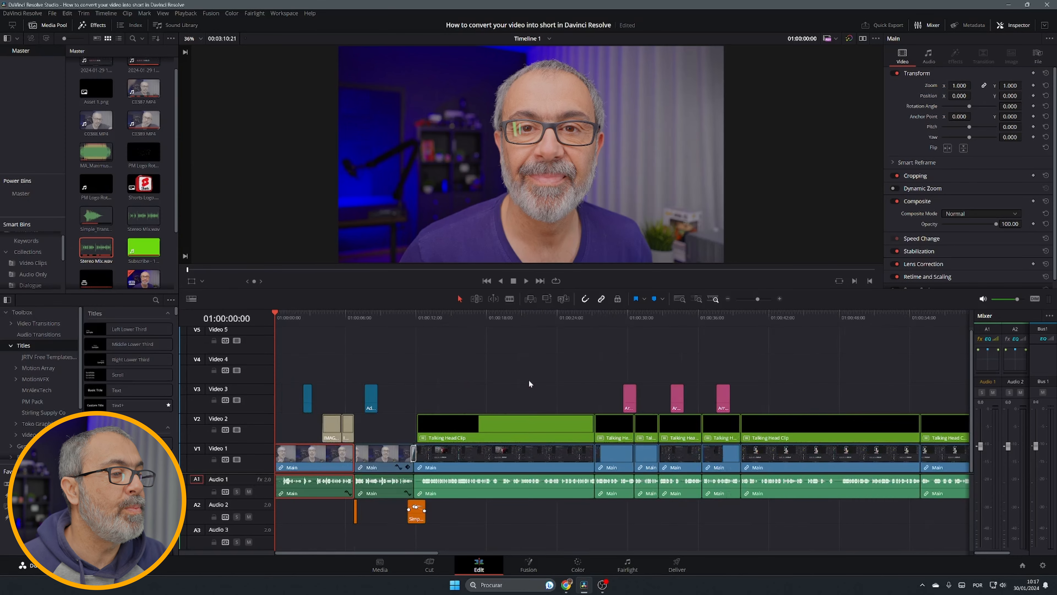
{"action": "scroll", "coordinate": [532, 395], "scroll_direction": "down", "scroll_amount": 3}
{"action": "scroll", "coordinate": [532, 395], "scroll_direction": "up", "scroll_amount": 2}
{"action": "scroll", "coordinate": [532, 396], "scroll_direction": "down", "scroll_amount": 5}
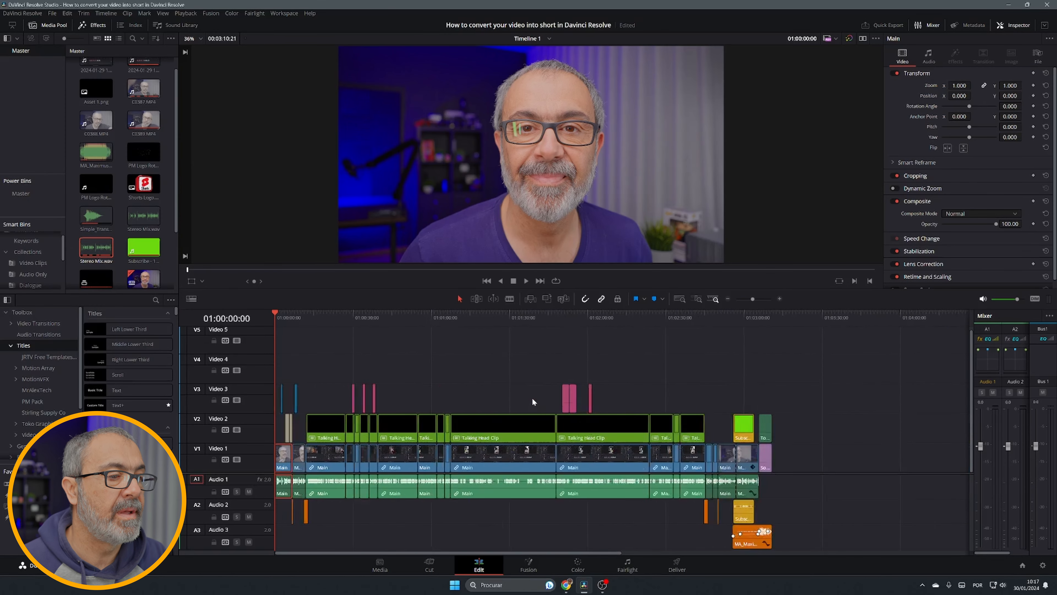
{"action": "scroll", "coordinate": [533, 402], "scroll_direction": "up", "scroll_amount": 1}
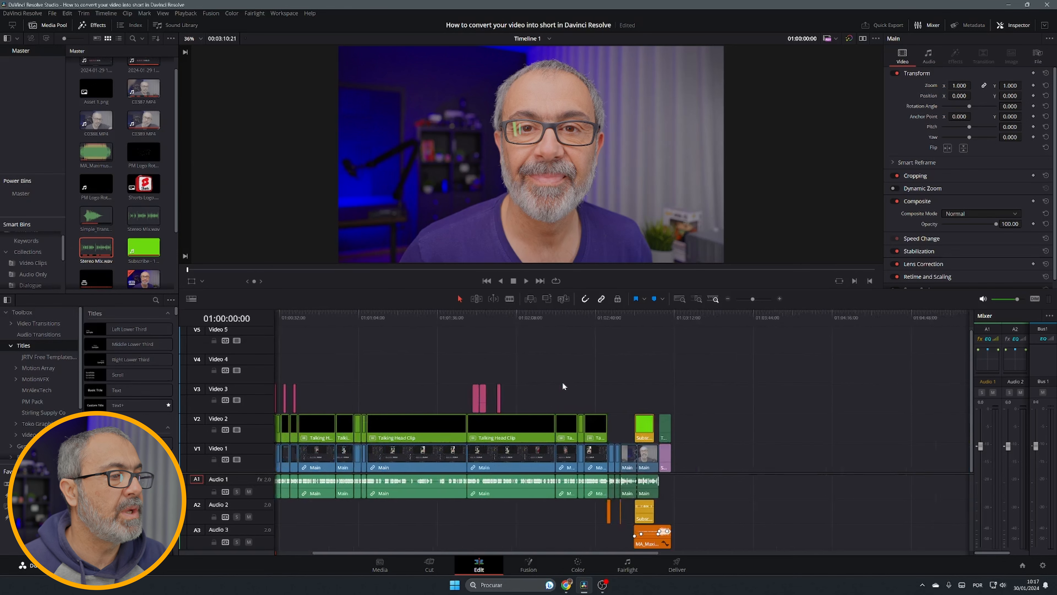
{"action": "scroll", "coordinate": [562, 381], "scroll_direction": "right", "scroll_amount": 5}
{"action": "scroll", "coordinate": [563, 382], "scroll_direction": "right", "scroll_amount": 5}
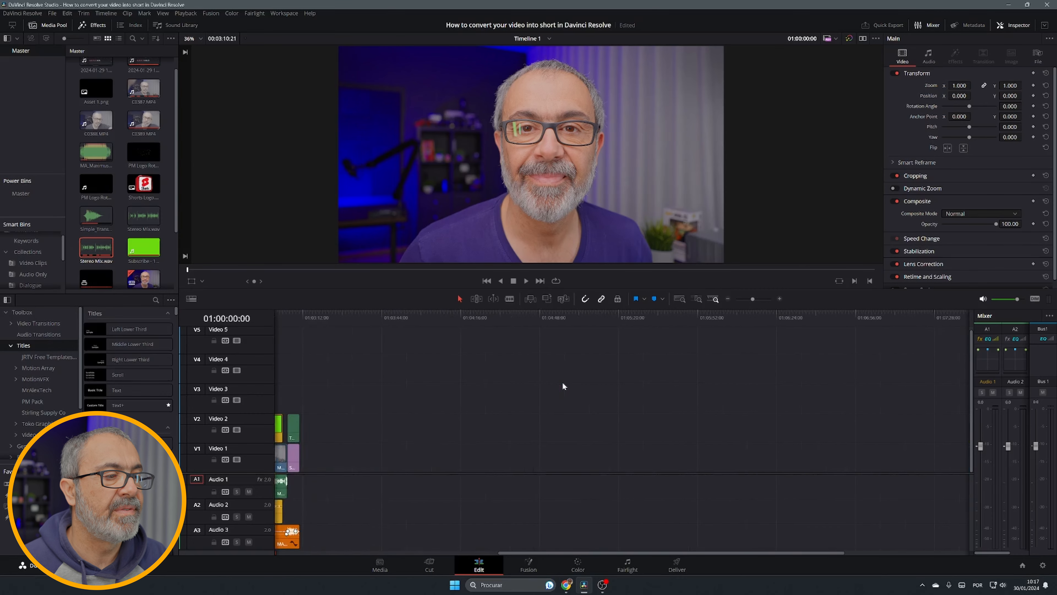
{"action": "scroll", "coordinate": [562, 382], "scroll_direction": "left", "scroll_amount": 10}
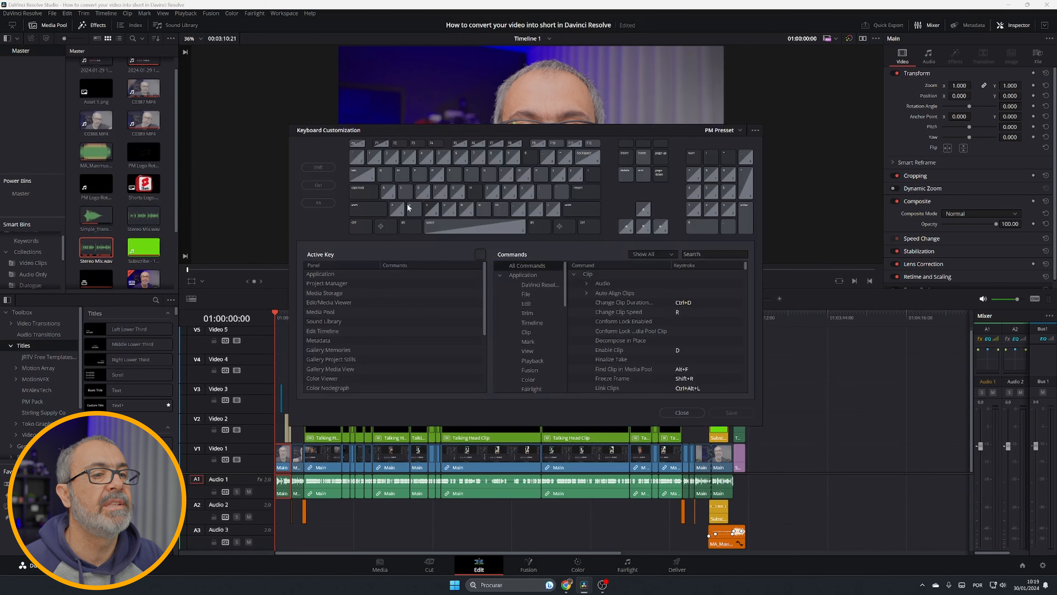
Open Project Settings and the Project Manager with their shortcuts, closing each without changes
{"action": "left_click", "coordinate": [692, 412]}
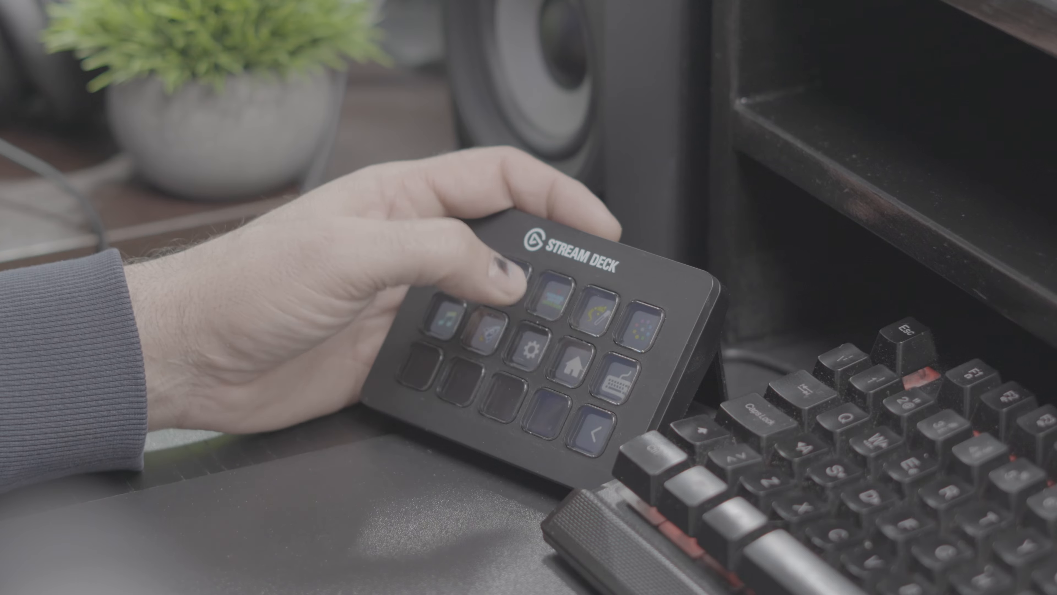
{"action": "key", "text": "shift+9"}
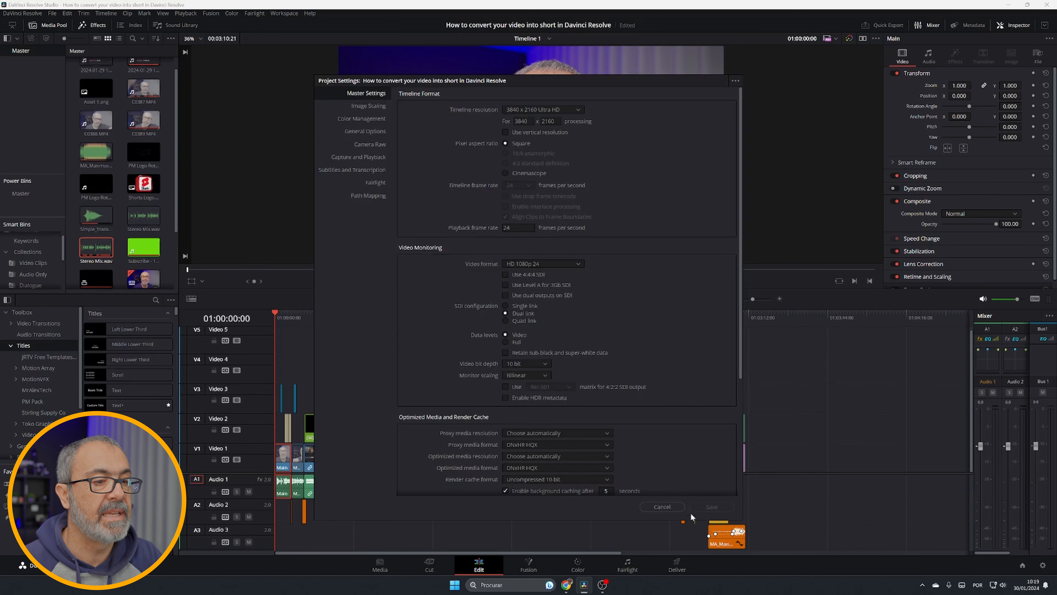
{"action": "left_click", "coordinate": [663, 506]}
{"action": "key", "text": "shift+1"}
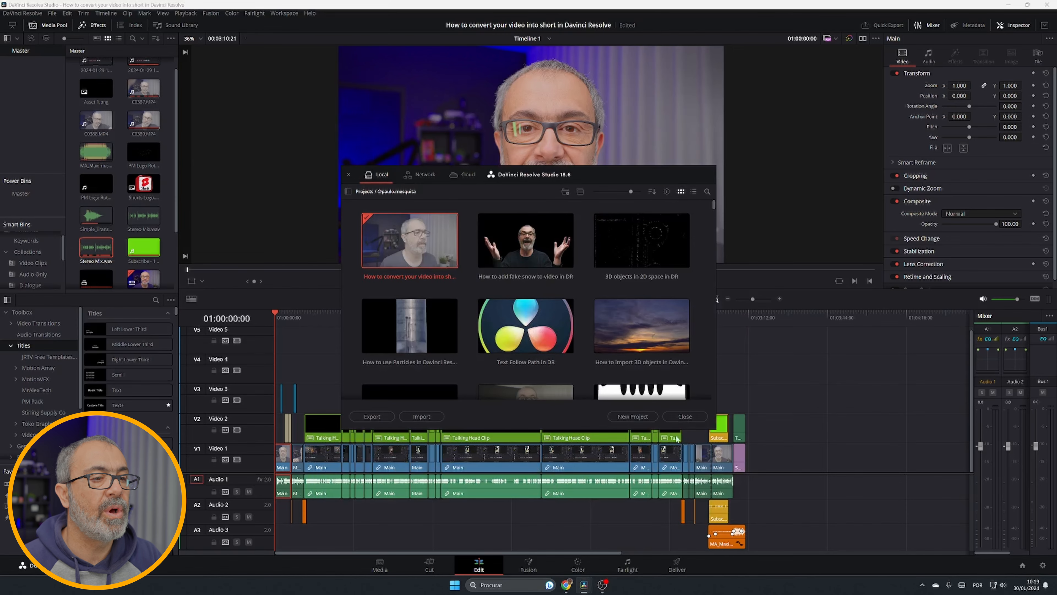
{"action": "left_click", "coordinate": [685, 417]}
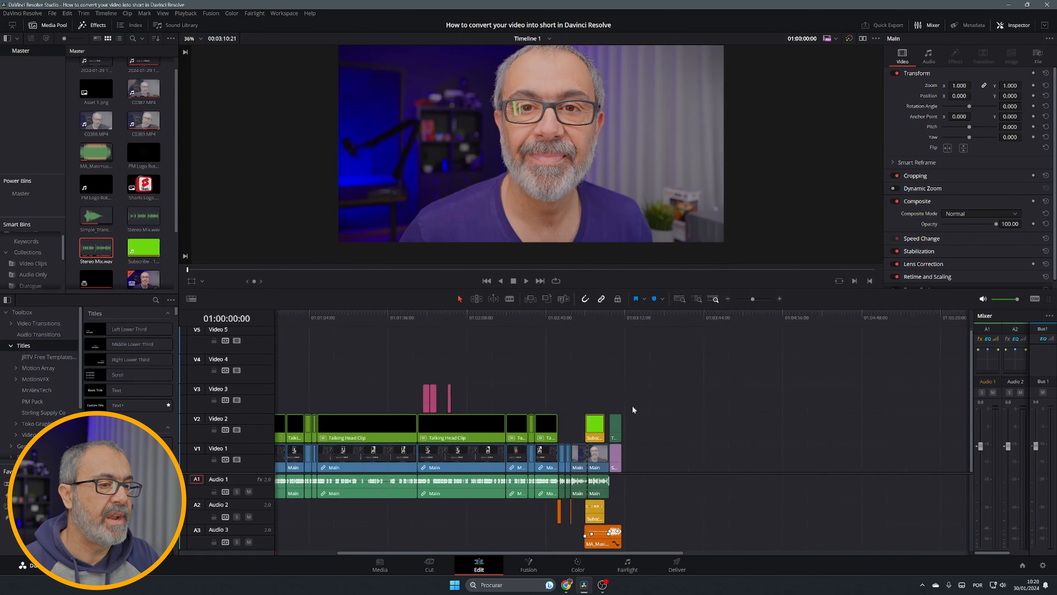
Zoom the timeline in and out, then start playback from the beginning
{"action": "scroll", "coordinate": [634, 405], "scroll_direction": "up", "scroll_amount": 8}
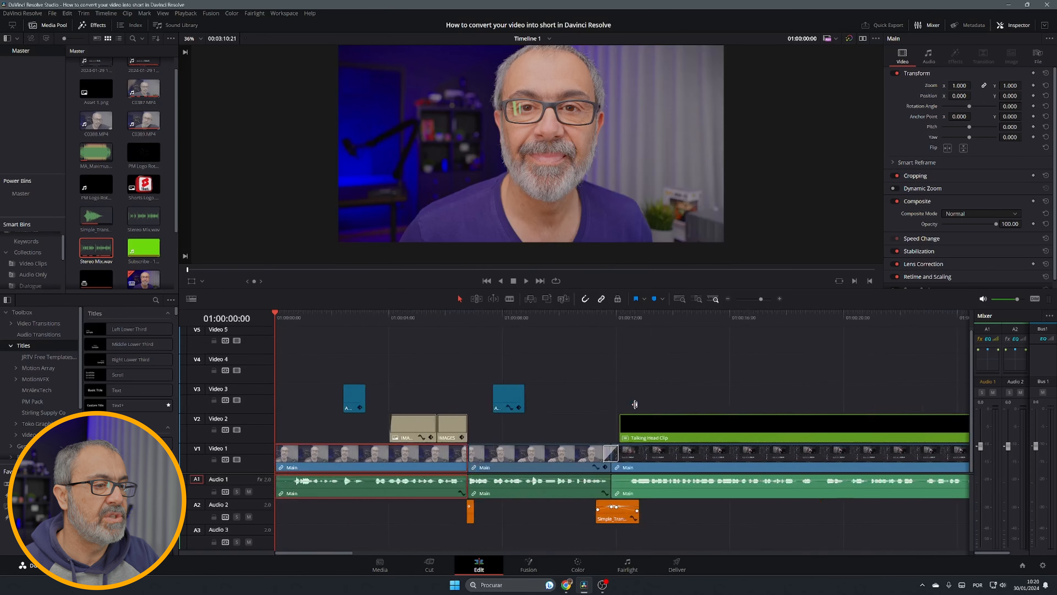
{"action": "scroll", "coordinate": [635, 403], "scroll_direction": "down", "scroll_amount": 15}
{"action": "scroll", "coordinate": [636, 403], "scroll_direction": "up", "scroll_amount": 8}
{"action": "scroll", "coordinate": [636, 403], "scroll_direction": "up", "scroll_amount": 2}
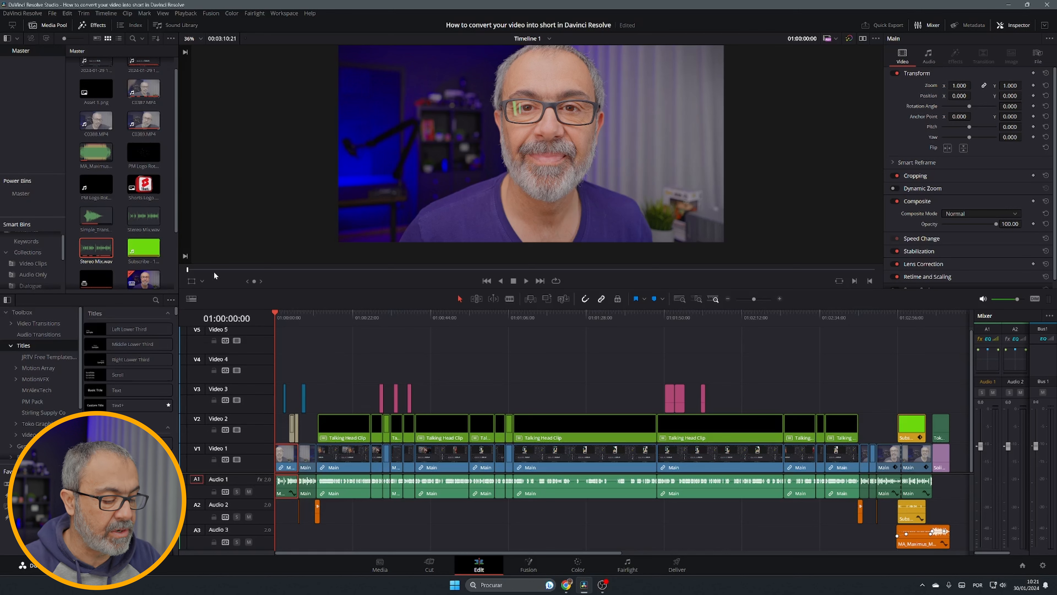
{"action": "key", "text": "space"}
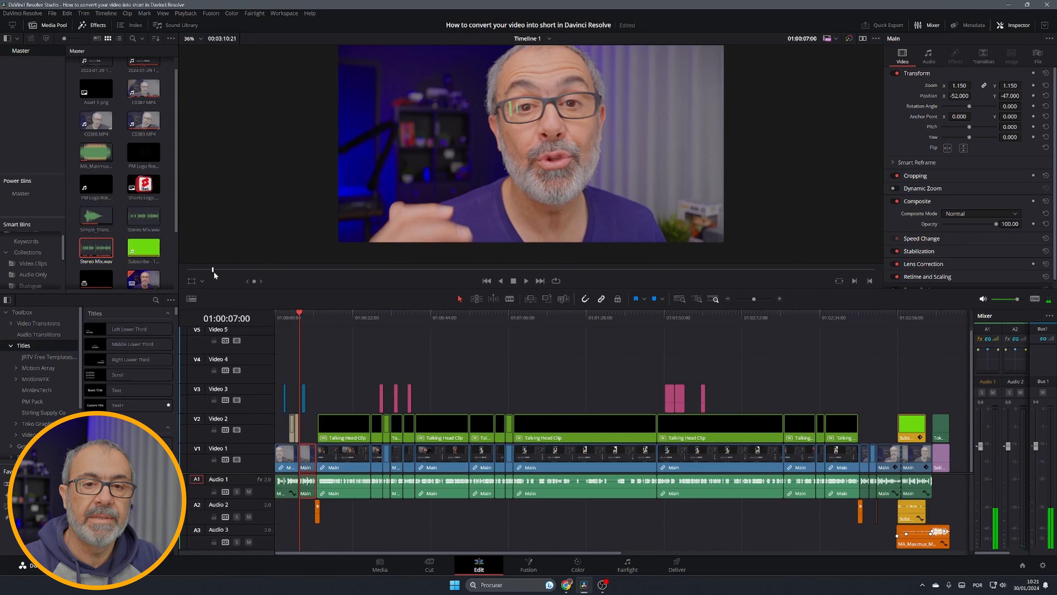
Step the playhead backward three times along the timeline
{"action": "key", "text": "shift+Left"}
{"action": "key", "text": "shift+Left"}
{"action": "key", "text": "shift+Left"}
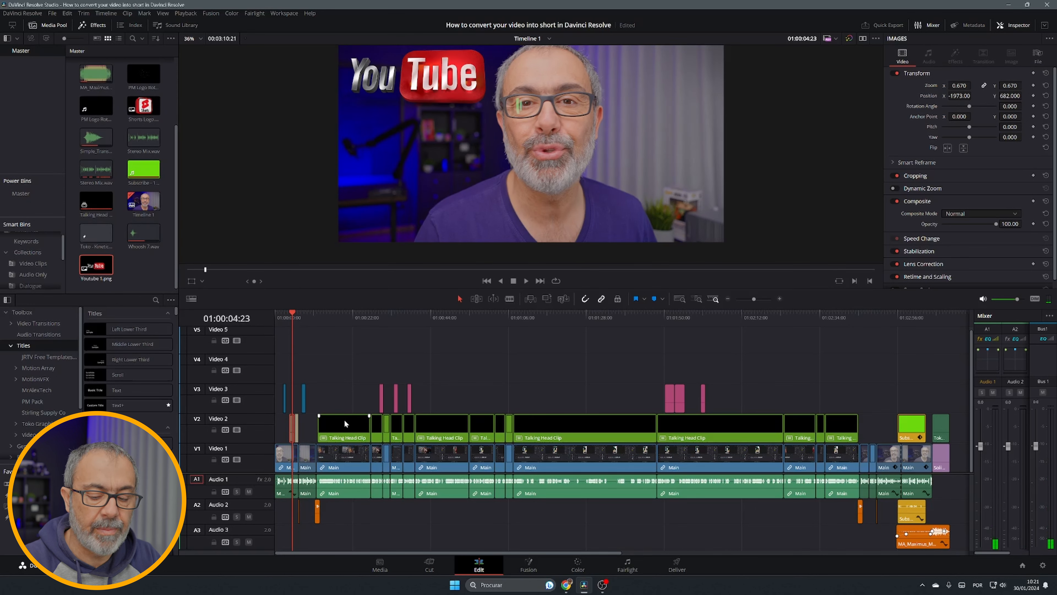
Move the clip selection forward and back between neighbouring clips on the timeline
{"action": "key", "text": "ctrl+Right"}
{"action": "key", "text": "ctrl+Right"}
{"action": "key", "text": "ctrl+Right"}
{"action": "key", "text": "ctrl+Right"}
{"action": "key", "text": "ctrl+Right"}
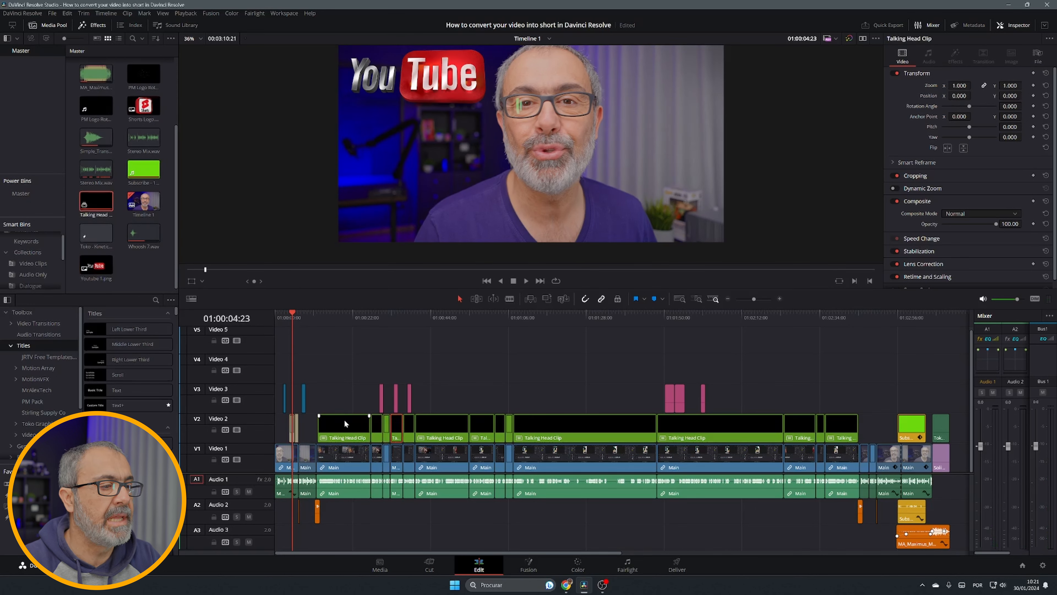
{"action": "key", "text": "ctrl+Right"}
{"action": "key", "text": "ctrl+Right"}
{"action": "key", "text": "ctrl+Right"}
{"action": "key", "text": "ctrl+Right"}
{"action": "key", "text": "ctrl+Left"}
{"action": "key", "text": "ctrl+Left"}
{"action": "key", "text": "ctrl+Left"}
{"action": "key", "text": "ctrl+Left"}
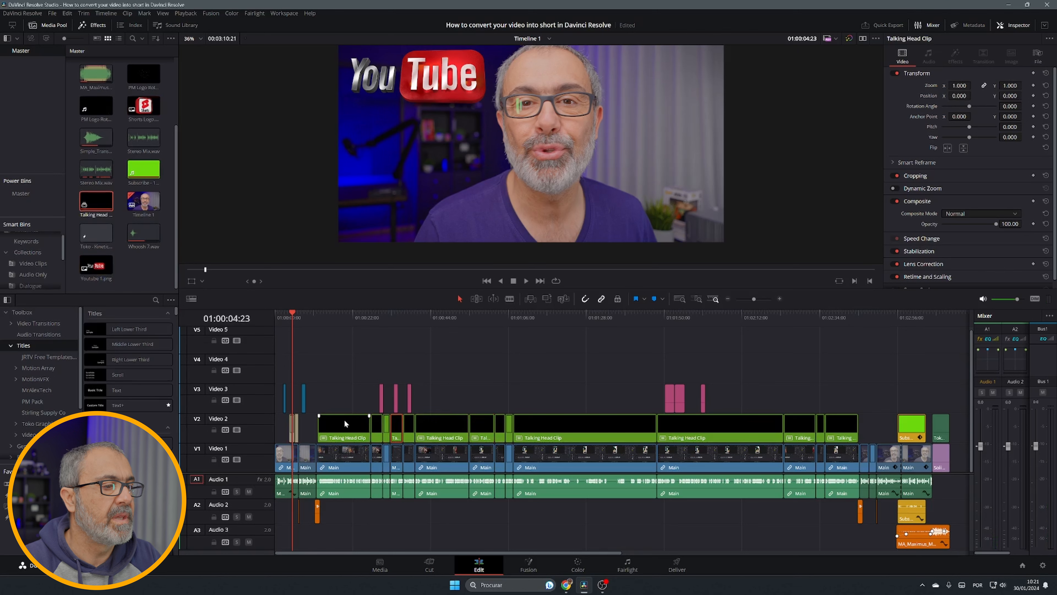
{"action": "key", "text": "ctrl+Left"}
{"action": "key", "text": "ctrl+Left"}
{"action": "key", "text": "ctrl+Left"}
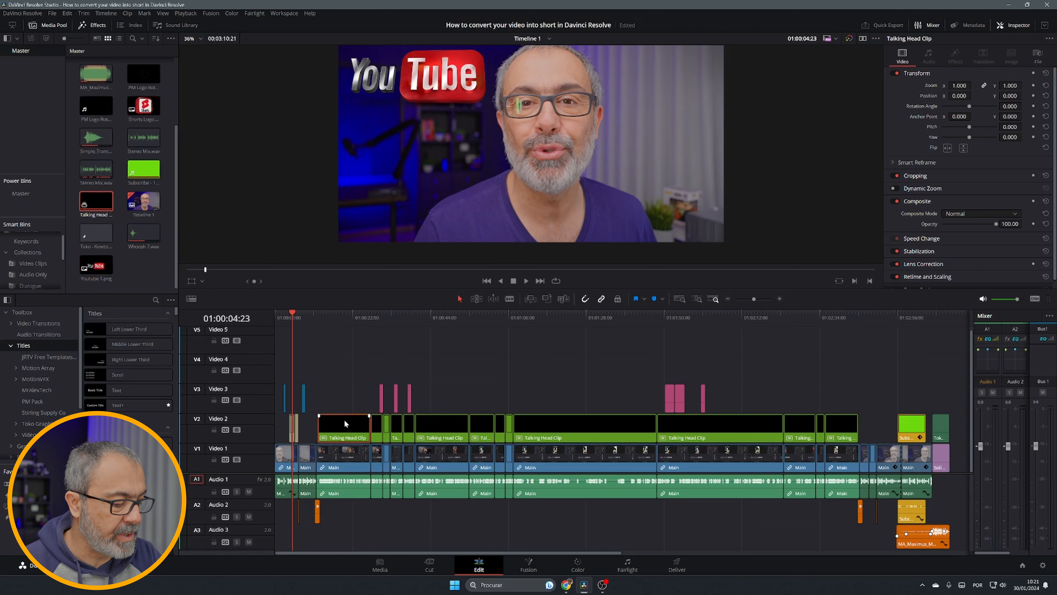
Switch the viewer to source mode and back, then reposition the playhead further along the timeline
{"action": "key", "text": "q"}
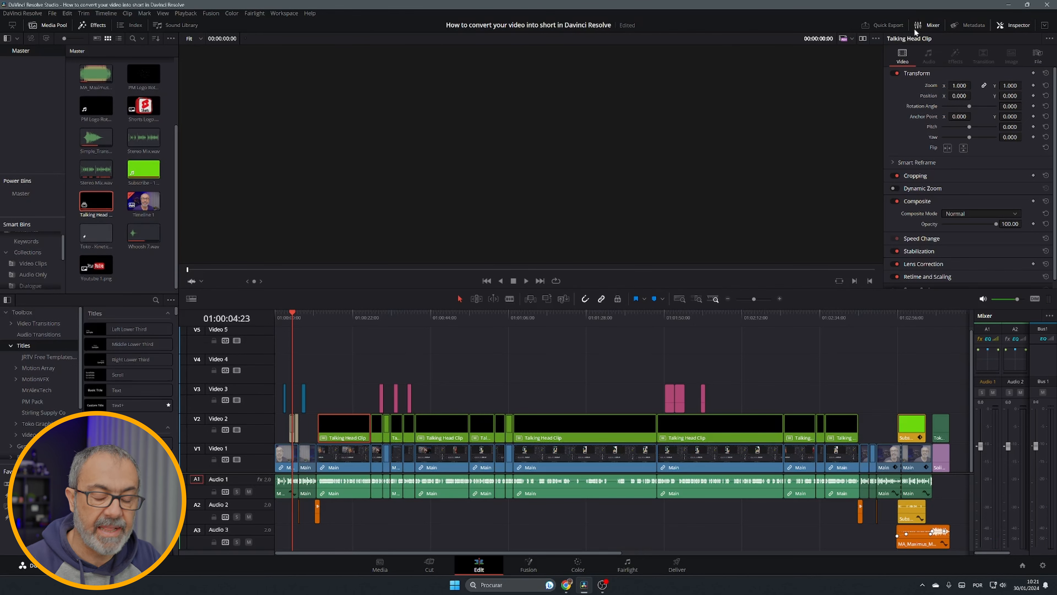
{"action": "left_click", "coordinate": [357, 315]}
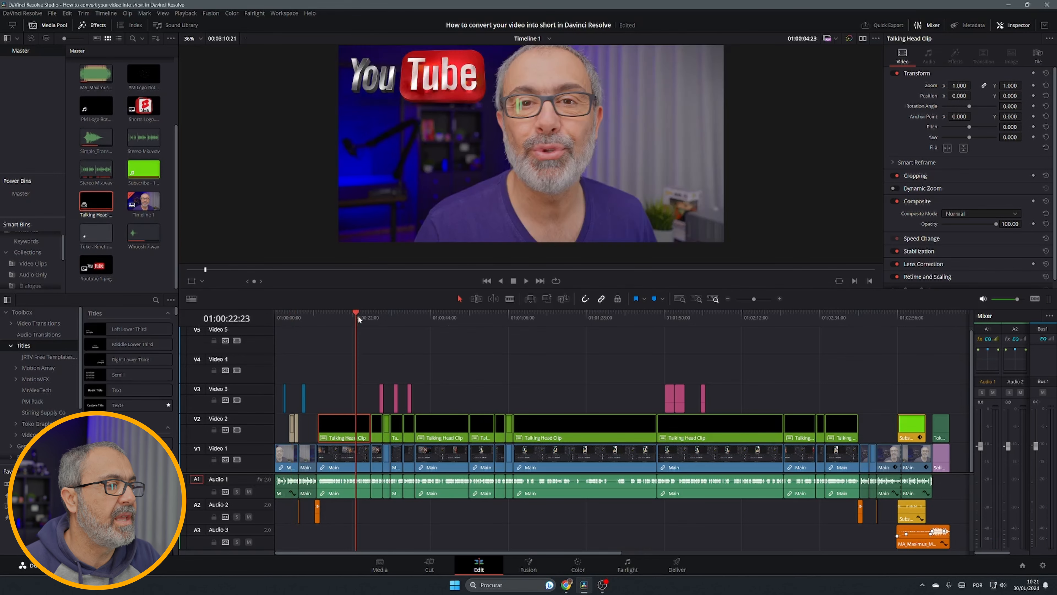
{"action": "left_click", "coordinate": [498, 315]}
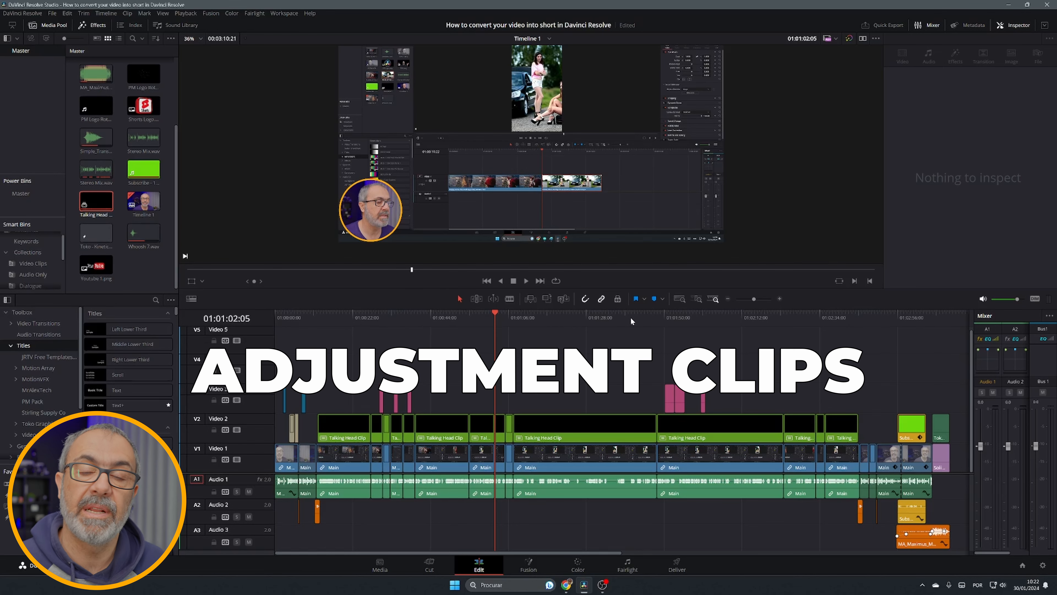
Zoom into the start of the timeline and play back from about 01:00:02
{"action": "left_click", "coordinate": [286, 318]}
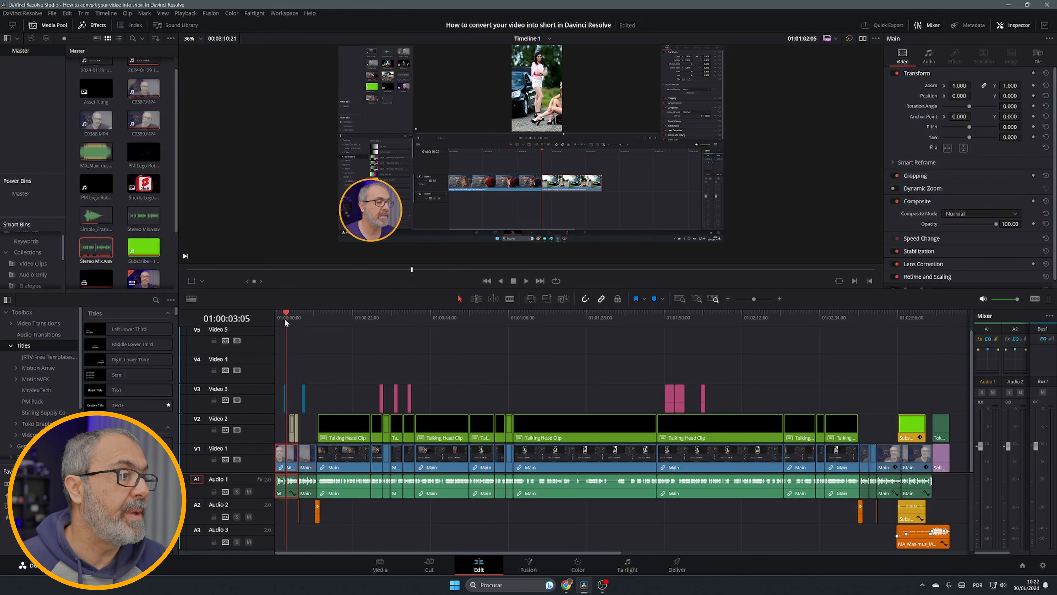
{"action": "scroll", "coordinate": [300, 343], "scroll_direction": "up", "scroll_amount": 8}
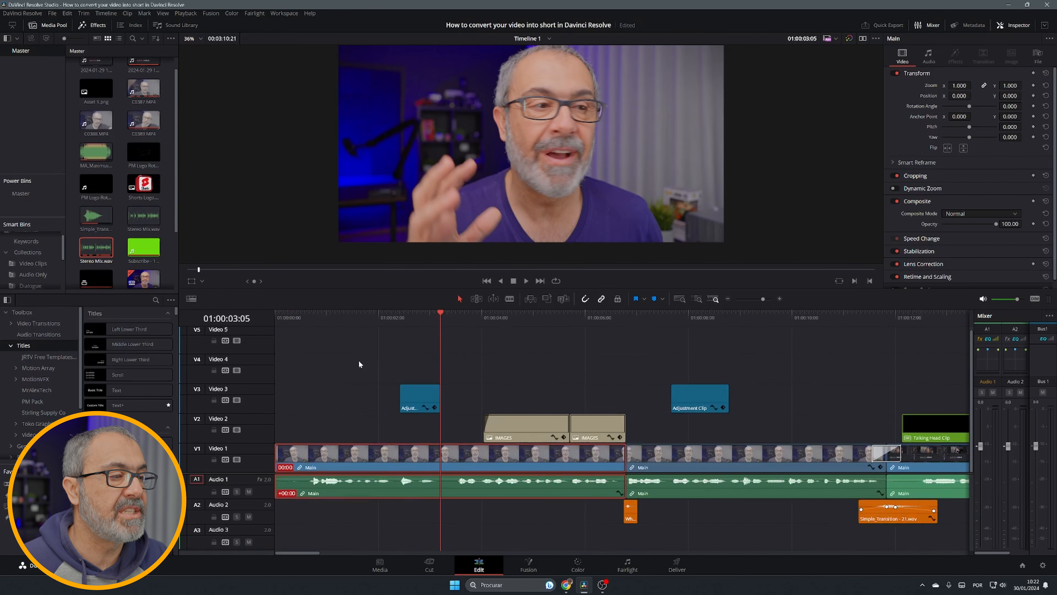
{"action": "left_click_drag", "start_coordinate": [444, 315], "coordinate": [416, 330]}
{"action": "key", "text": "space"}
Select each adjustment clip on Video 3 and the main clip to inspect their transform settings
{"action": "left_click", "coordinate": [418, 398]}
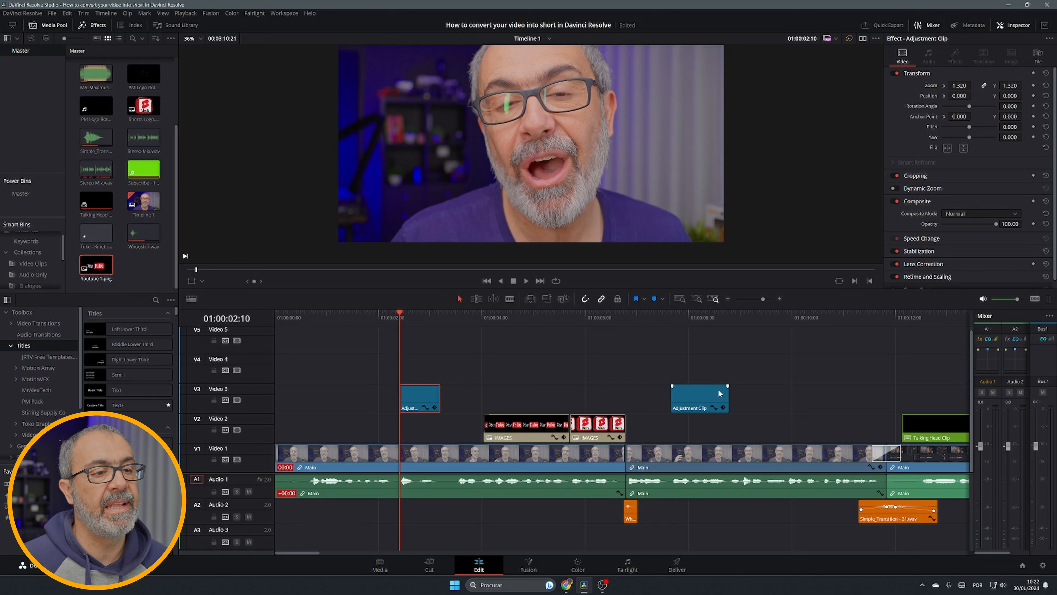
{"action": "left_click", "coordinate": [712, 401]}
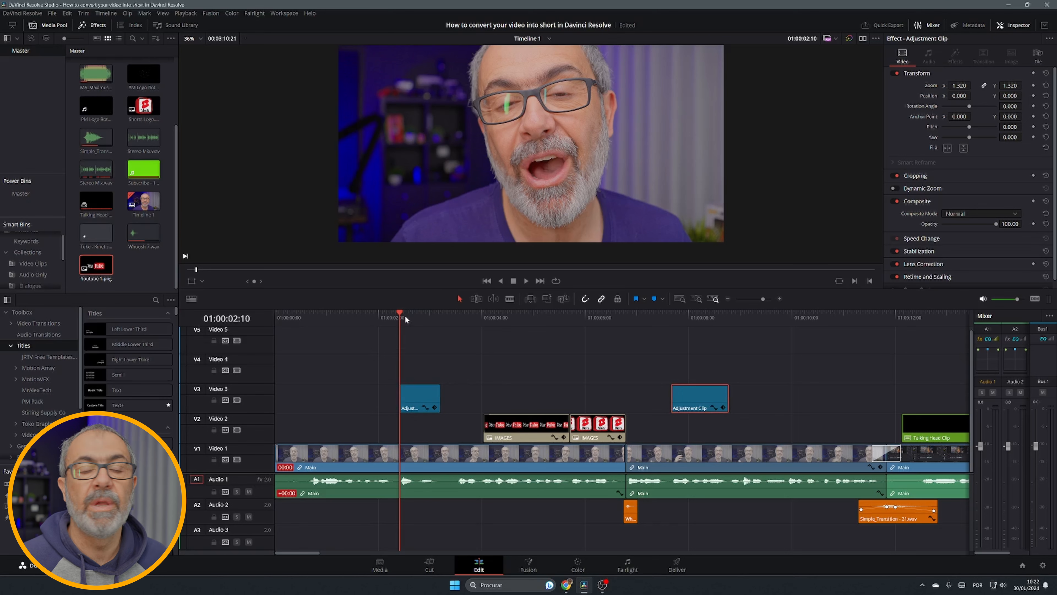
{"action": "left_click", "coordinate": [390, 315]}
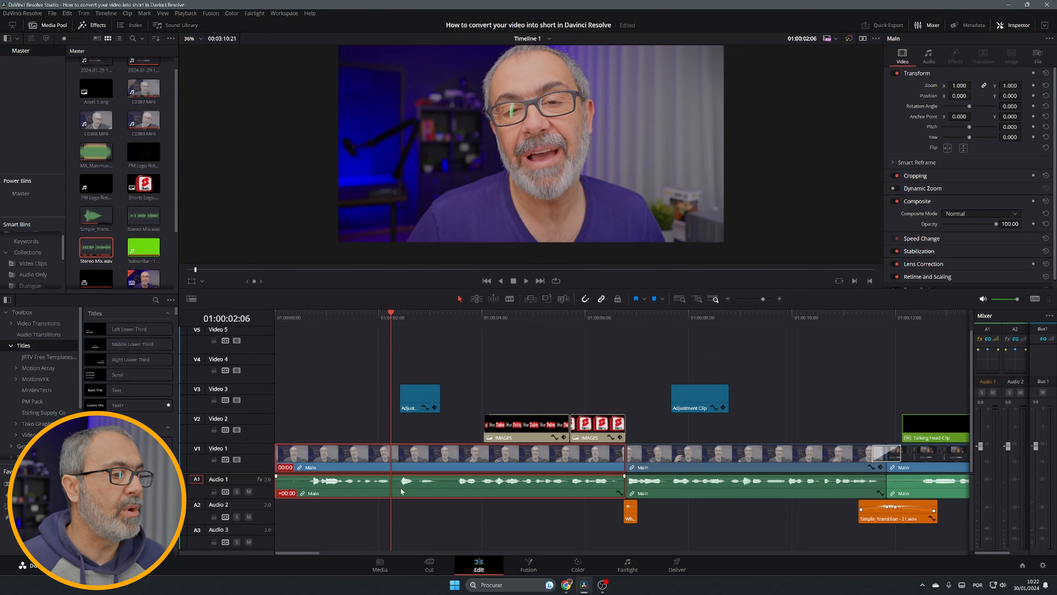
{"action": "left_click", "coordinate": [401, 481]}
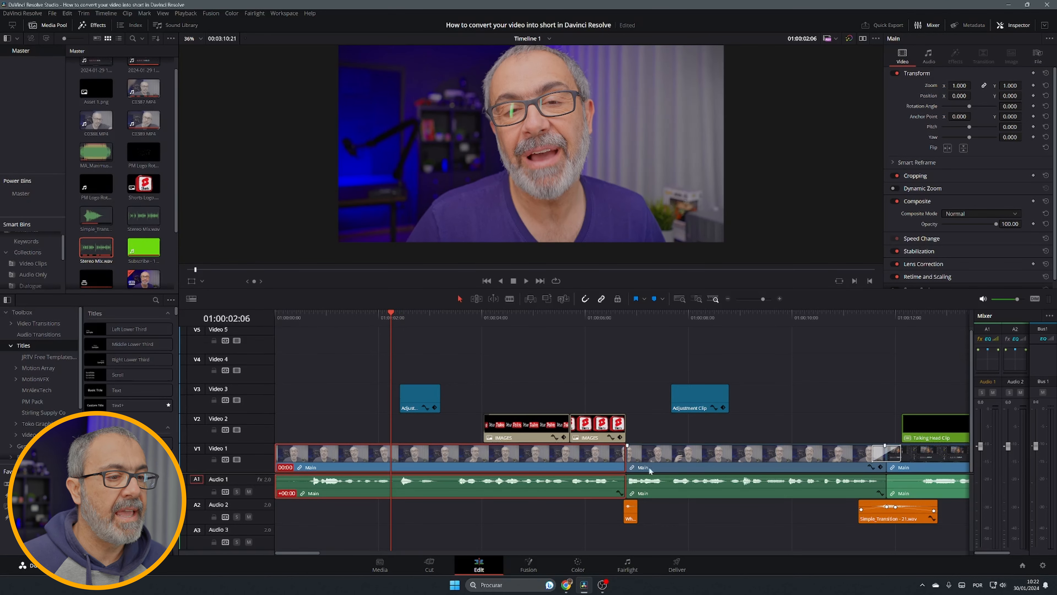
Delete both adjustment clips from the Video 3 track
{"action": "left_click", "coordinate": [739, 400]}
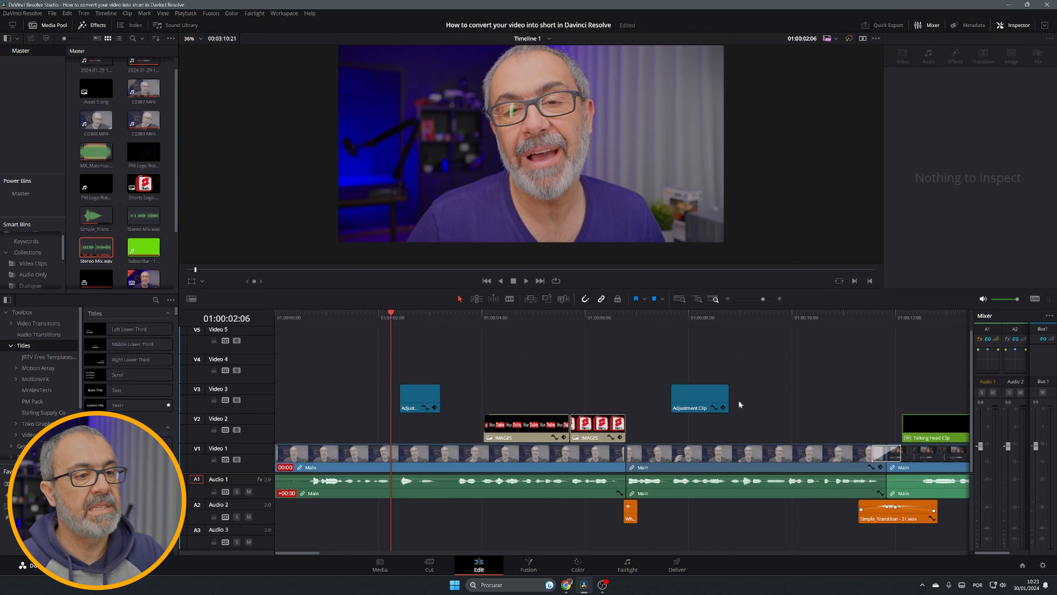
{"action": "left_click", "coordinate": [701, 398]}
{"action": "key", "text": "Delete"}
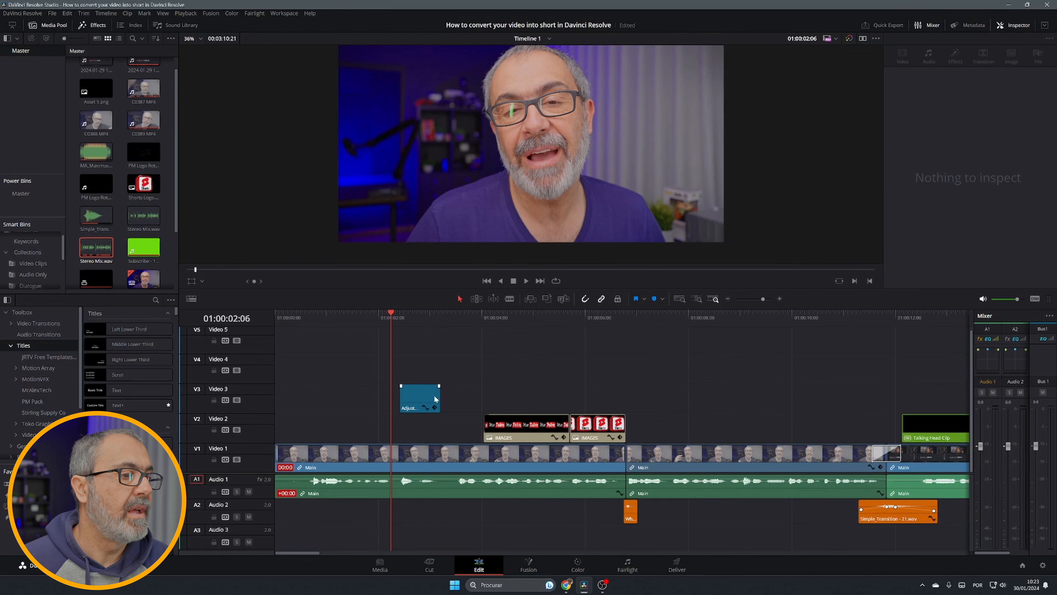
{"action": "left_click", "coordinate": [435, 398]}
{"action": "key", "text": "Delete"}
Add an Adjustment Clip from Favorites onto Video 4 at the playhead and shorten it to about one second
{"action": "left_click", "coordinate": [395, 454]}
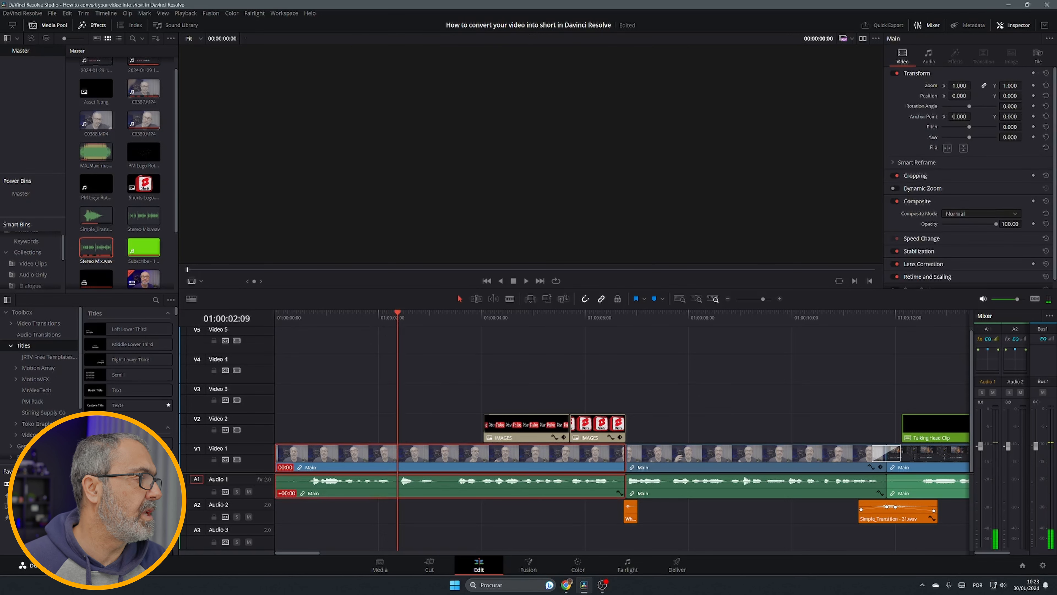
{"action": "left_click_drag", "start_coordinate": [36, 506], "coordinate": [401, 379]}
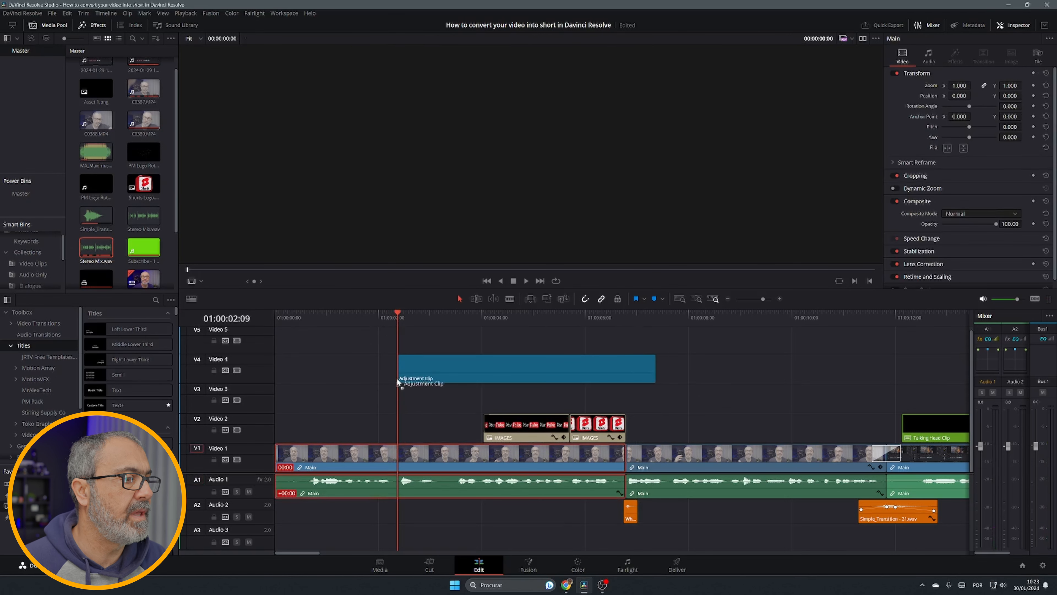
{"action": "left_click_drag", "start_coordinate": [654, 372], "coordinate": [444, 402]}
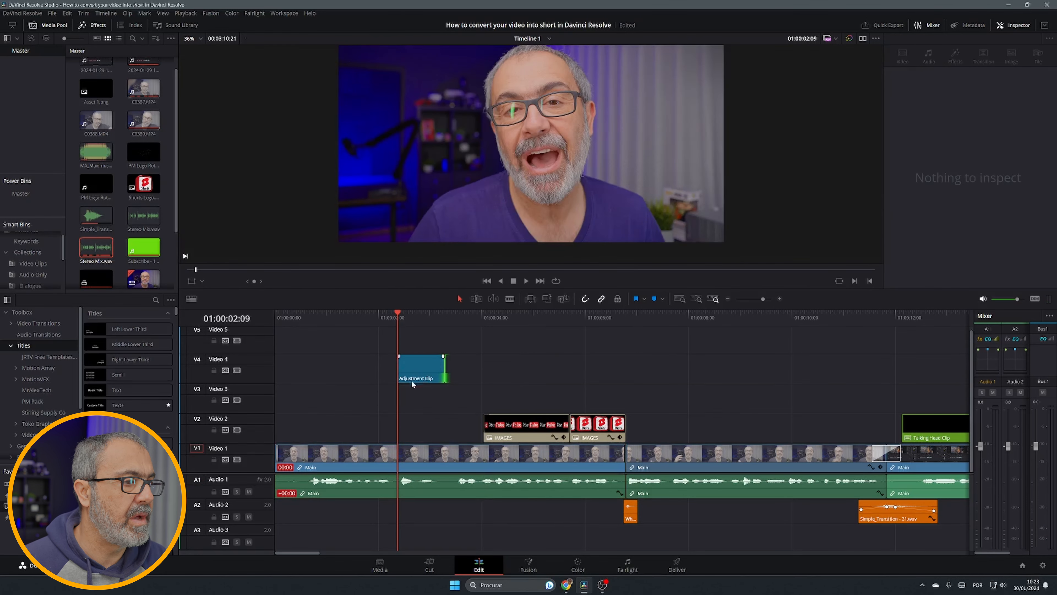
Set the new adjustment clip's zoom to 1.170 and play it back
{"action": "left_click", "coordinate": [418, 363]}
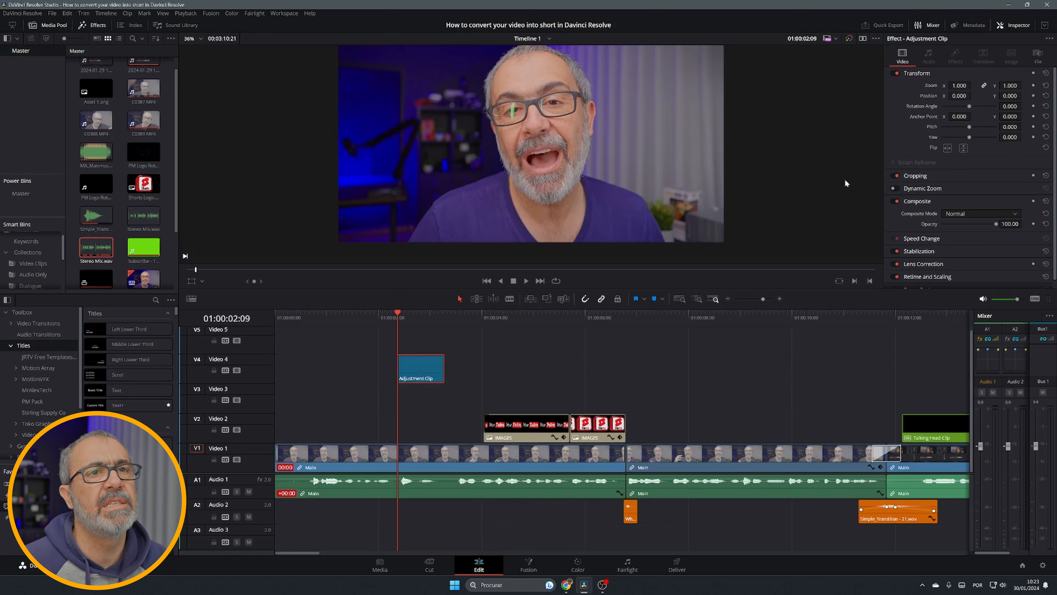
{"action": "left_click_drag", "start_coordinate": [963, 87], "coordinate": [974, 86]}
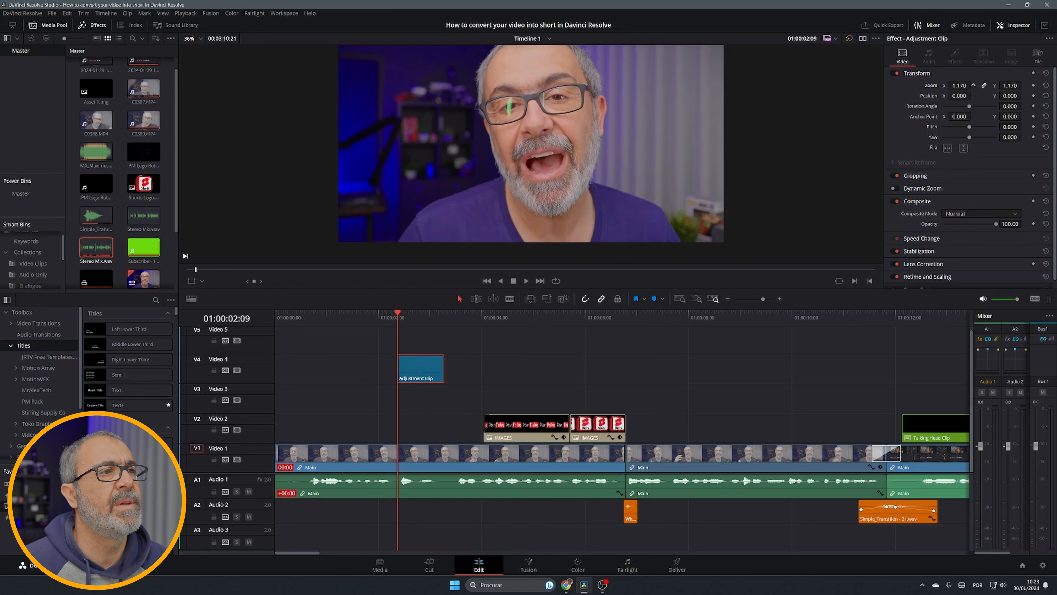
{"action": "left_click", "coordinate": [383, 316]}
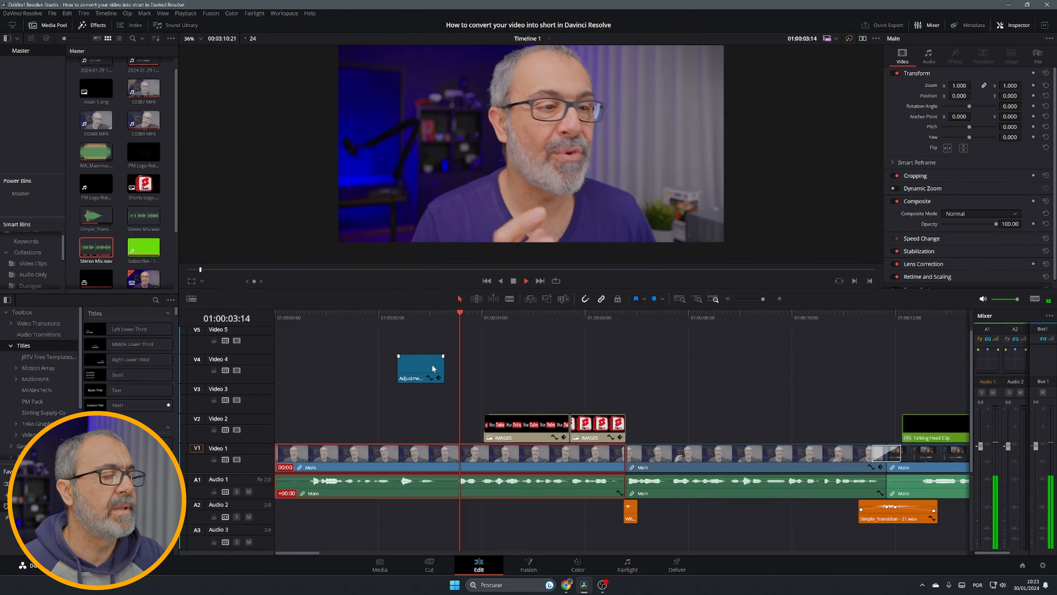
{"action": "key", "text": "space"}
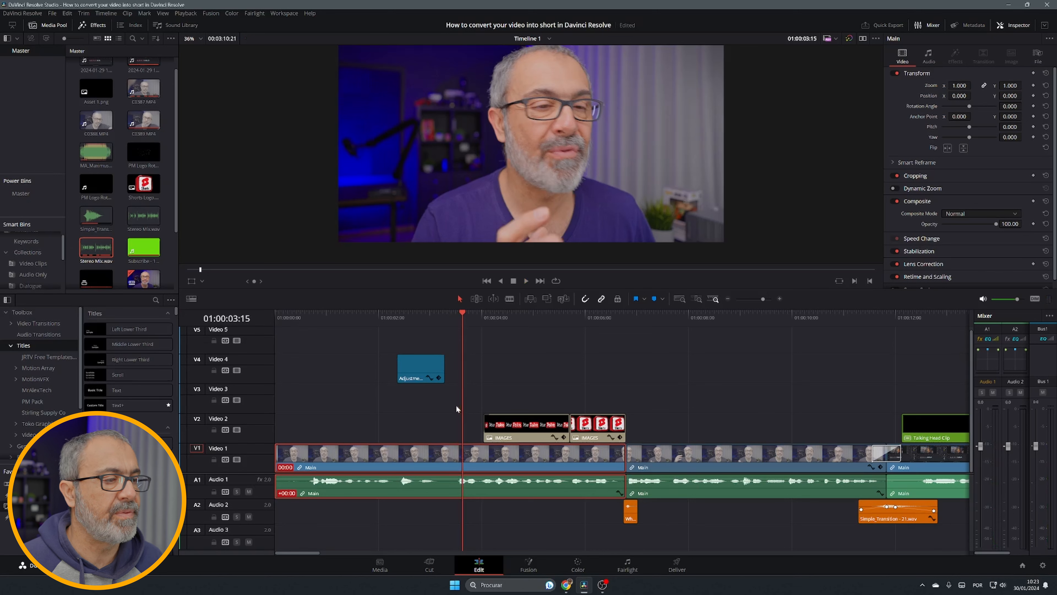
Copy the adjustment clip to about 01:00:07 on Video 4 and play that section
{"action": "left_click_drag", "start_coordinate": [428, 369], "coordinate": [728, 370], "text": "alt"}
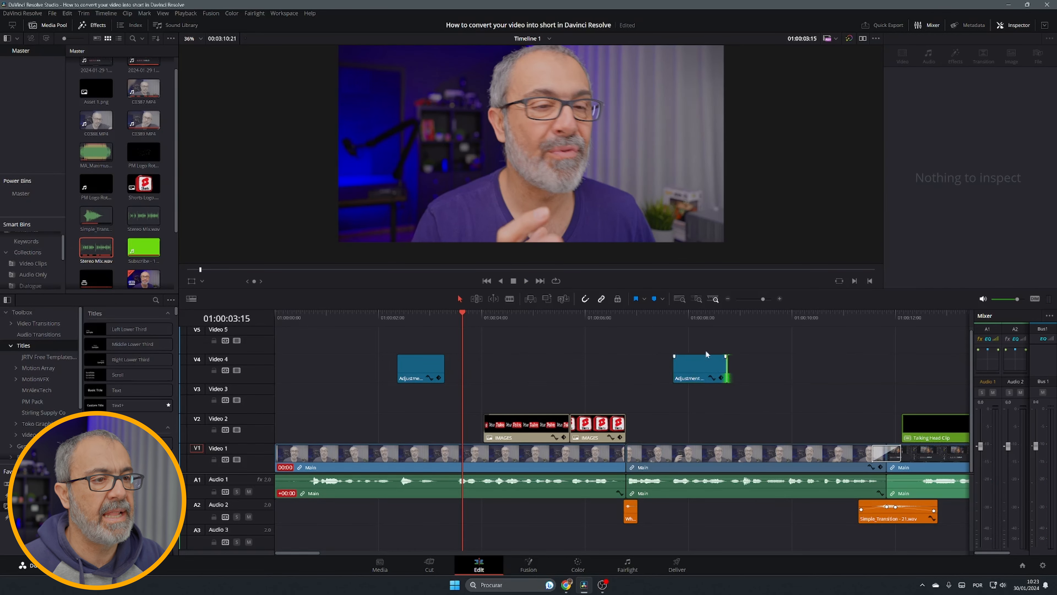
{"action": "left_click", "coordinate": [659, 315]}
{"action": "key", "text": "space"}
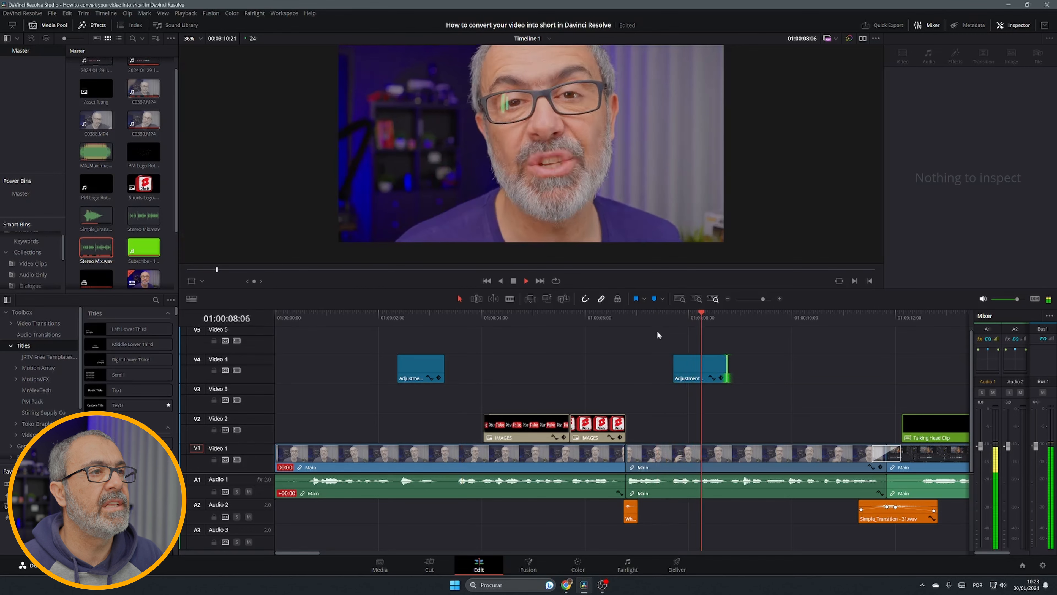
{"action": "key", "text": "space"}
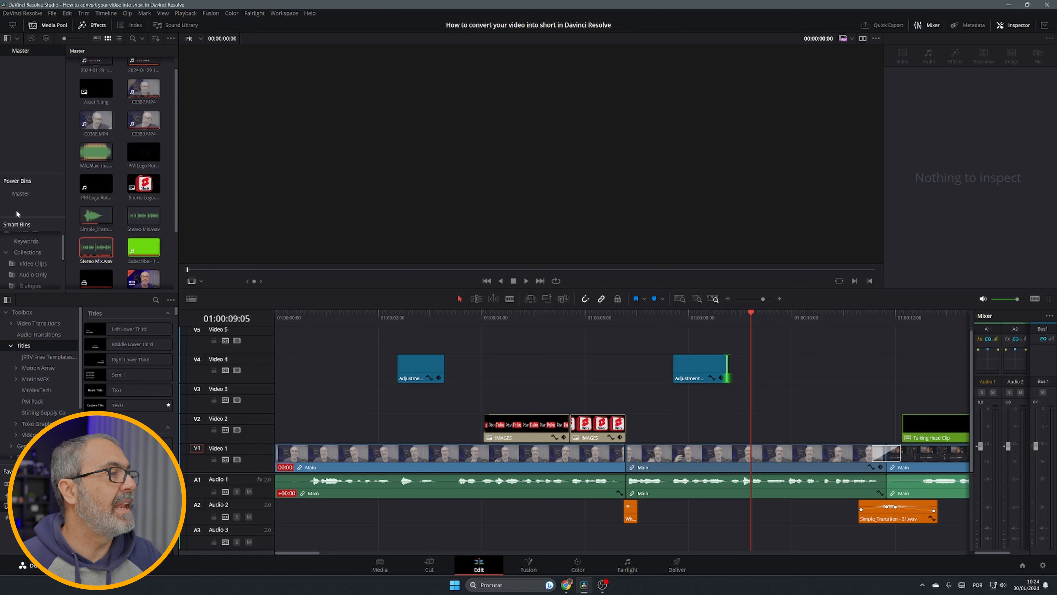
Browse the Video Clips and Audio Only smart bins, then return to the Master power bin
{"action": "left_click", "coordinate": [171, 38]}
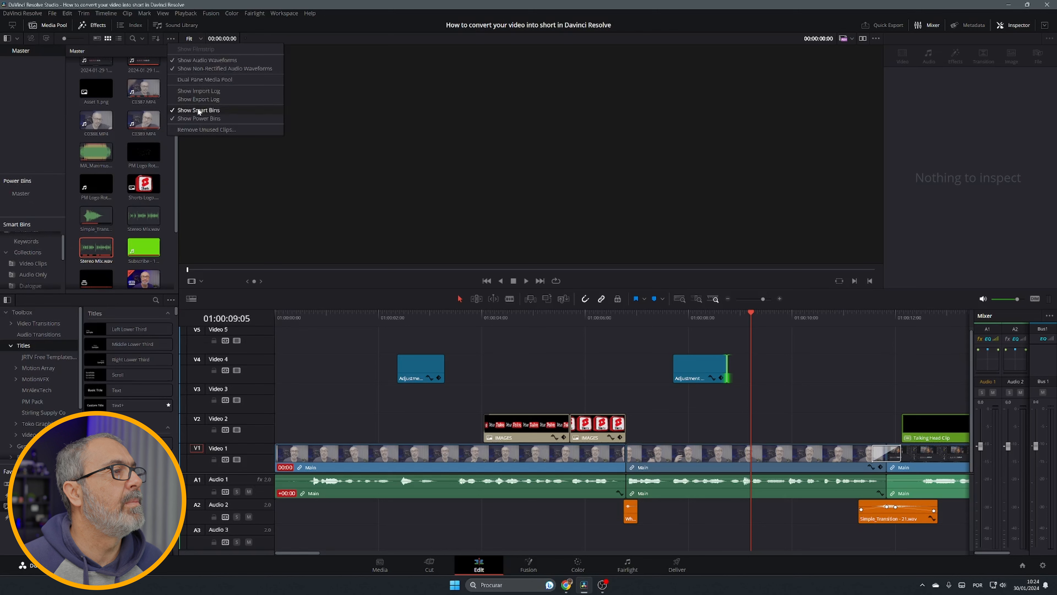
{"action": "left_click", "coordinate": [25, 138]}
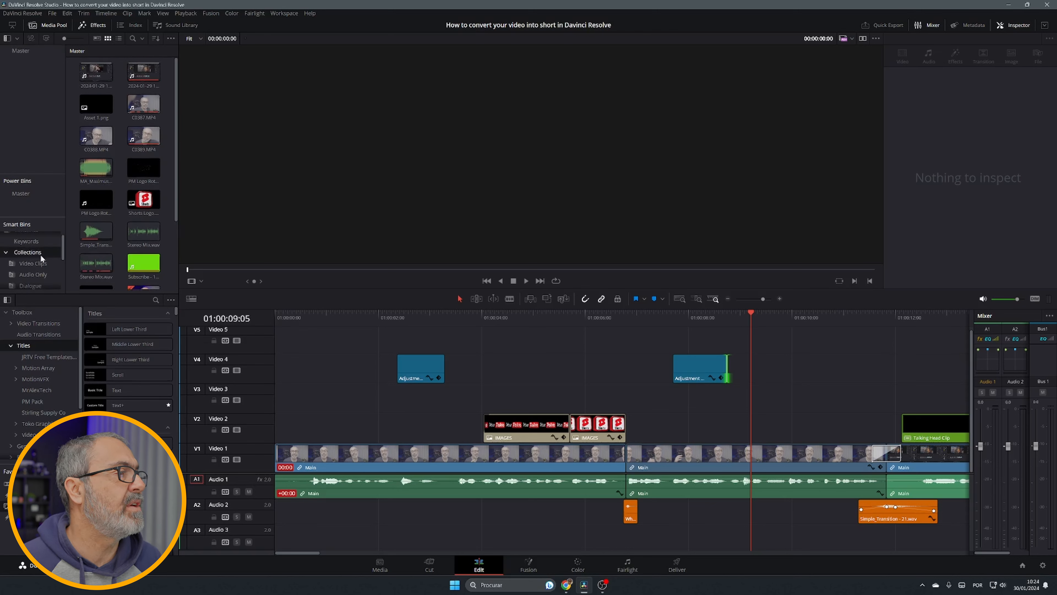
{"action": "left_click", "coordinate": [24, 264]}
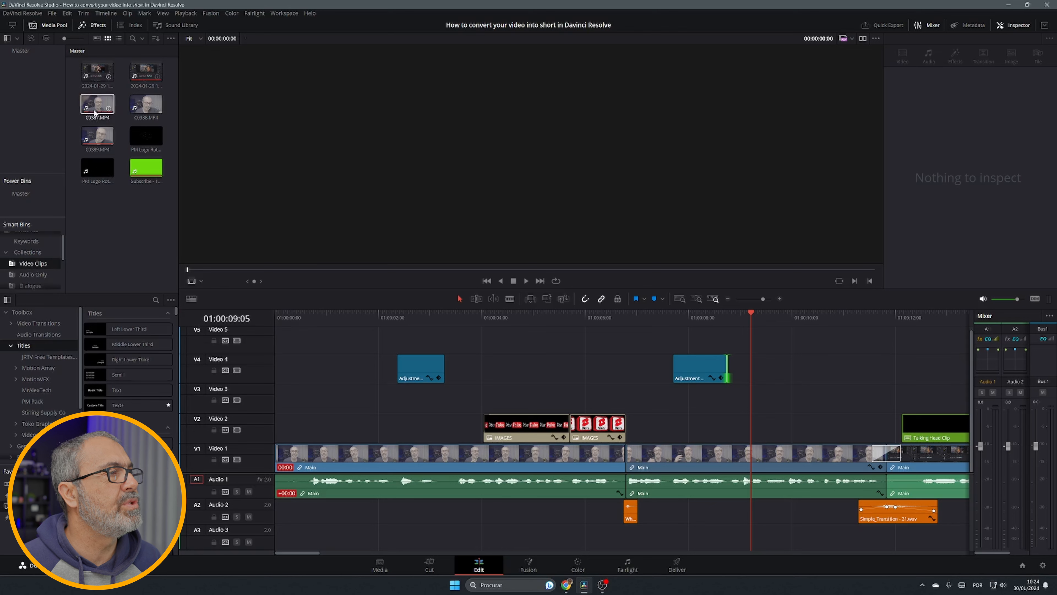
{"action": "left_click", "coordinate": [41, 275]}
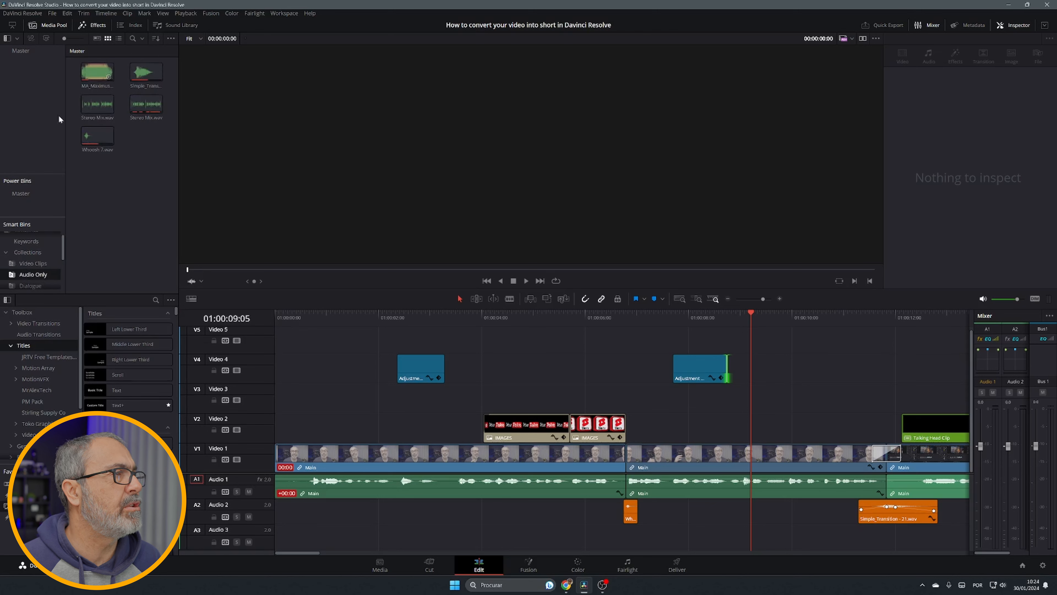
{"action": "left_click", "coordinate": [32, 253]}
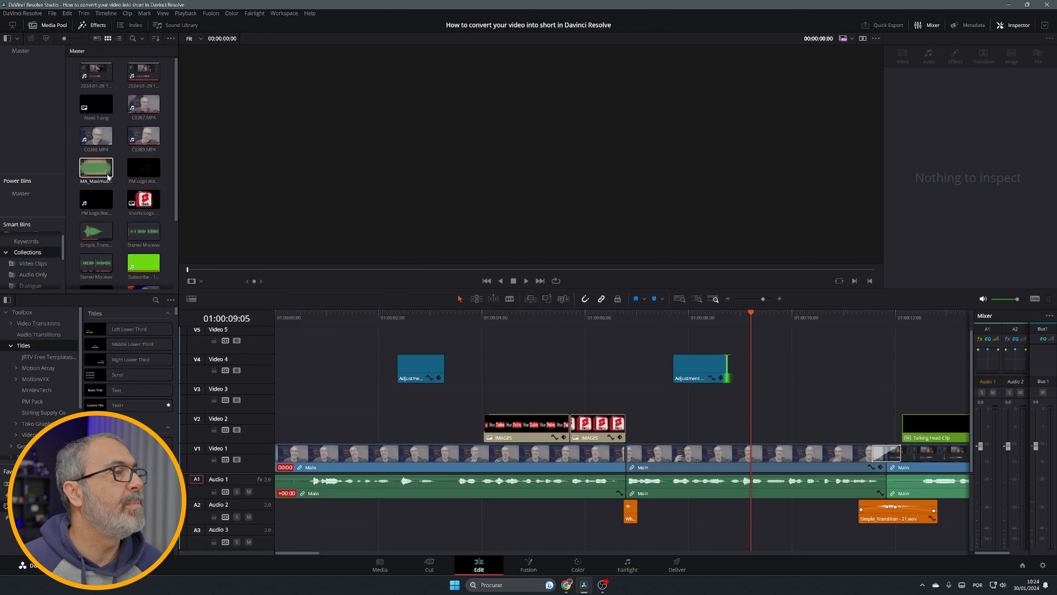
{"action": "scroll", "coordinate": [133, 174], "scroll_direction": "down", "scroll_amount": 3}
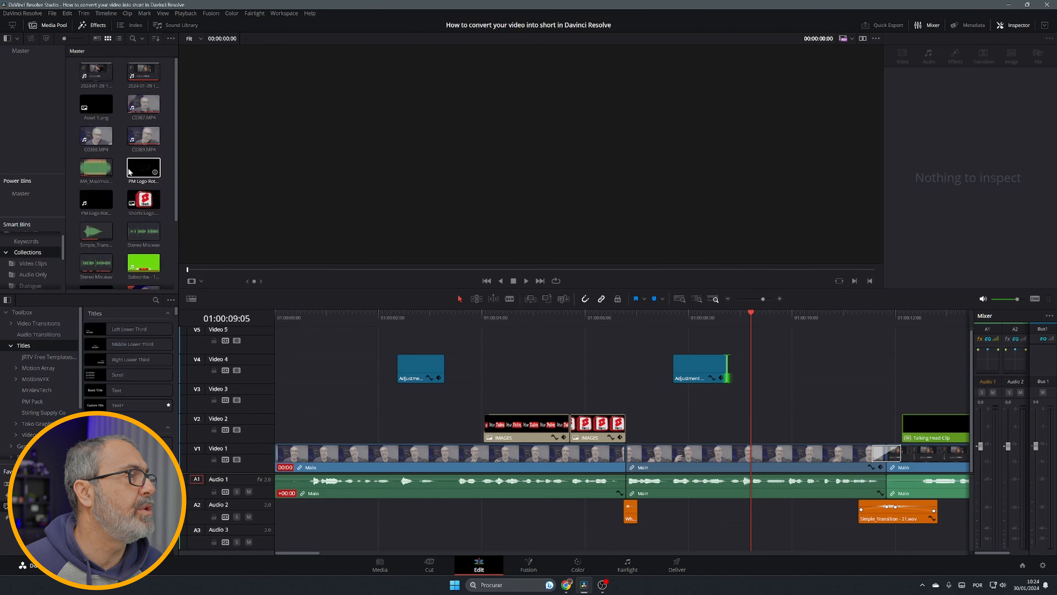
{"action": "left_click", "coordinate": [30, 274]}
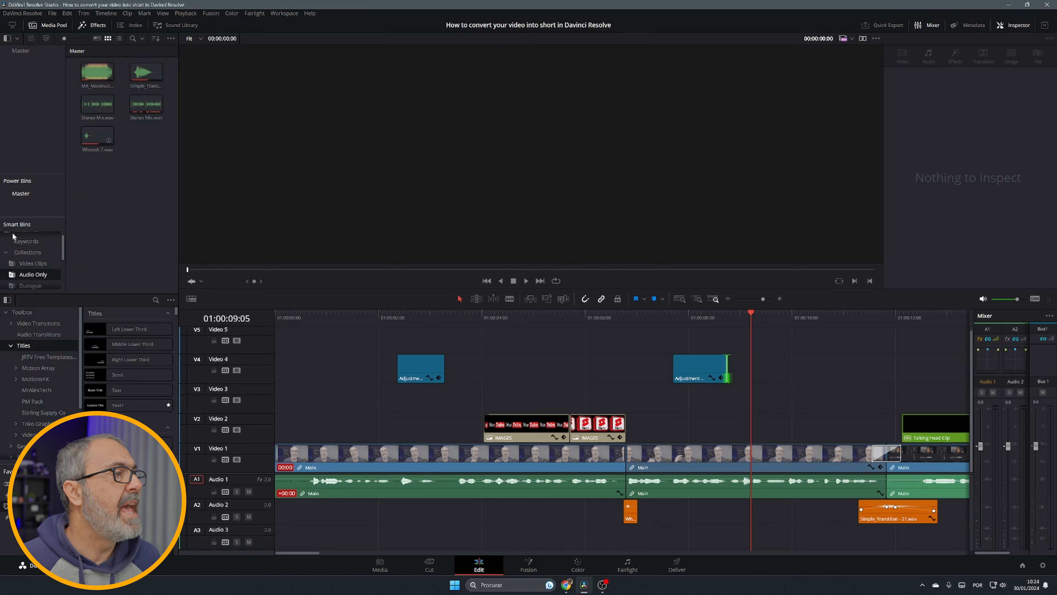
{"action": "left_click", "coordinate": [21, 193]}
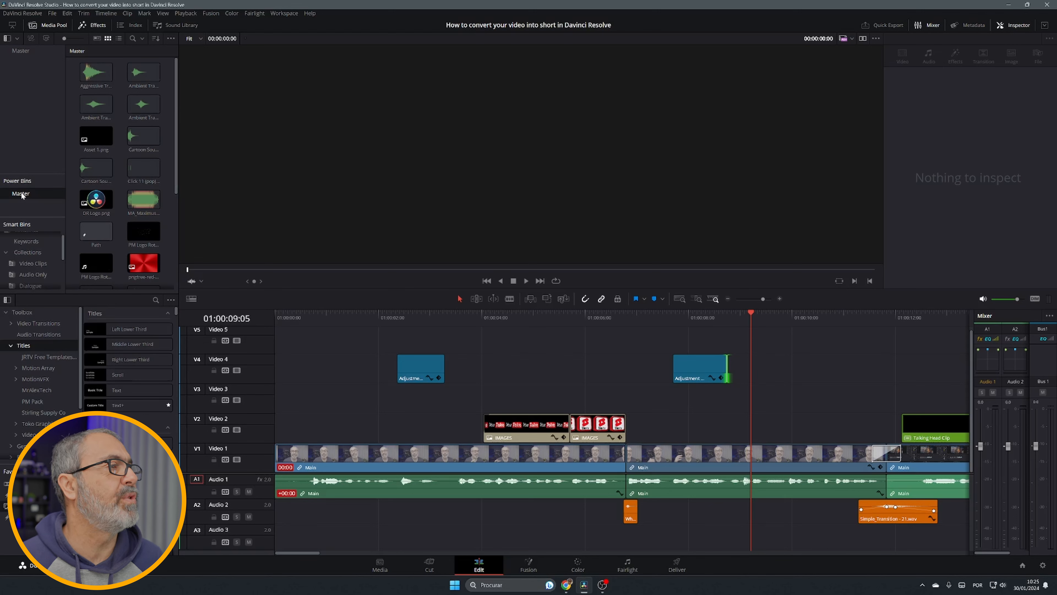
Preview media in the Master bin, including DR Logo.png and the Subscribe clip
{"action": "left_click", "coordinate": [96, 200]}
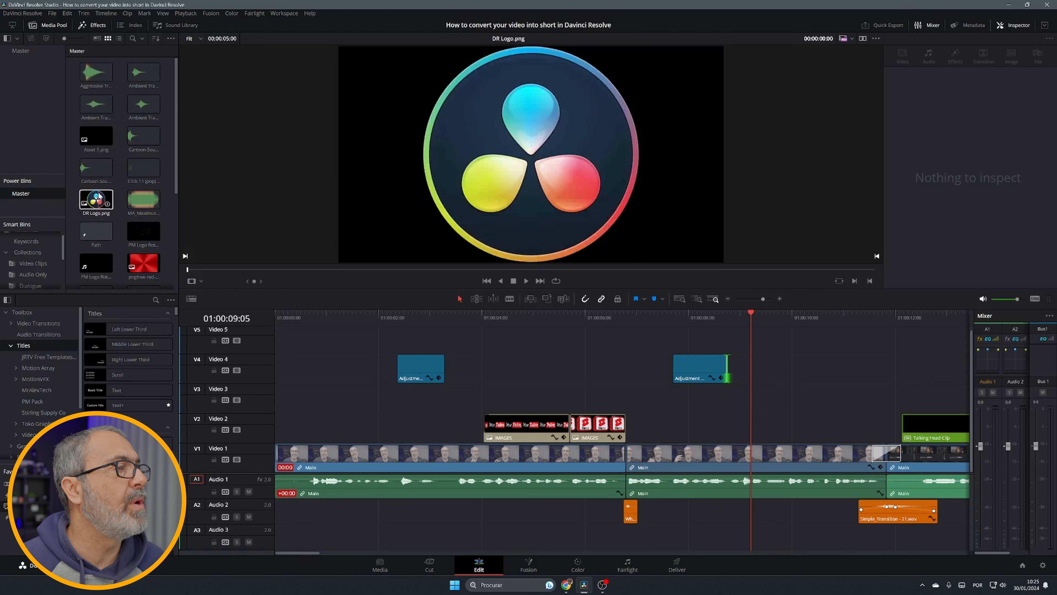
{"action": "left_click", "coordinate": [109, 226]}
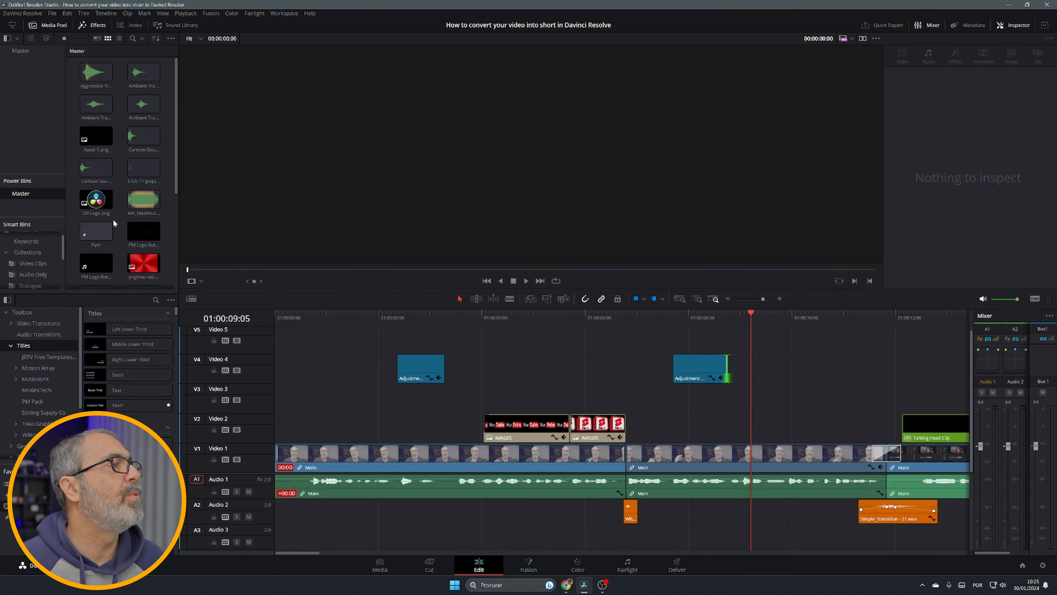
{"action": "left_click", "coordinate": [106, 112]}
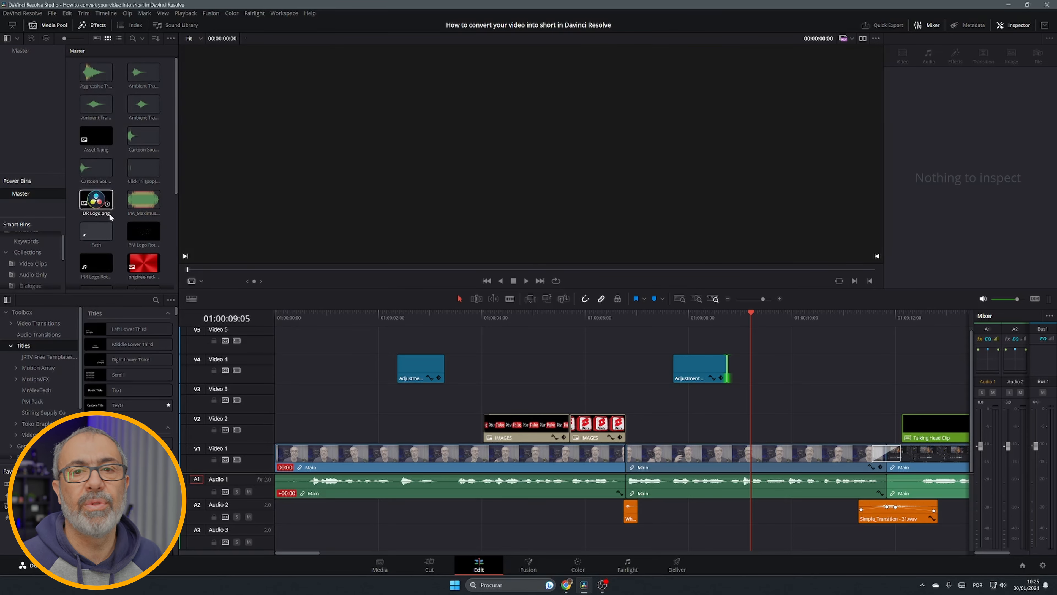
{"action": "left_click", "coordinate": [127, 139]}
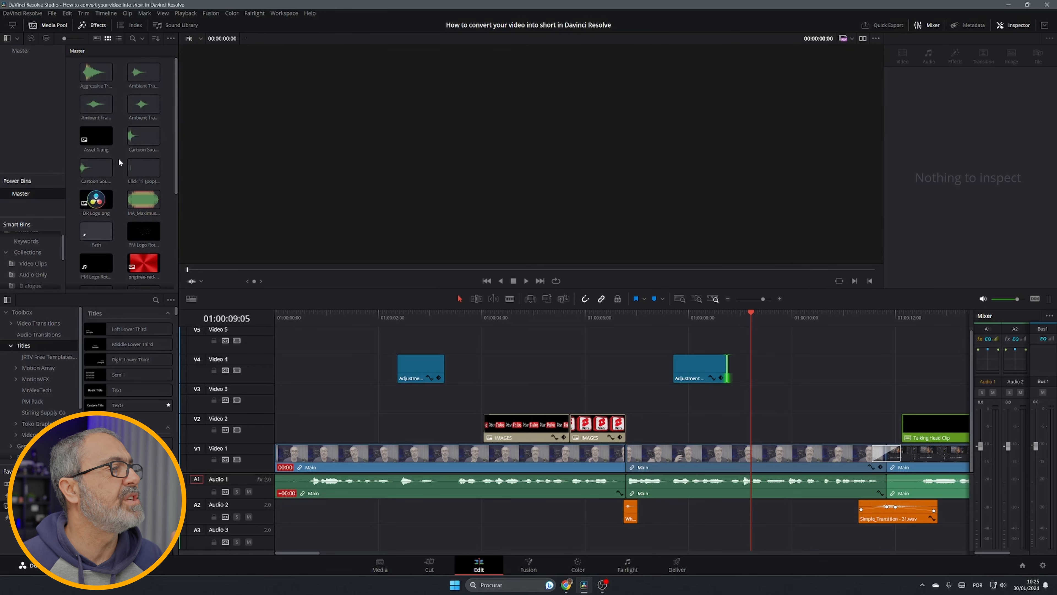
{"action": "scroll", "coordinate": [118, 157], "scroll_direction": "down", "scroll_amount": 2}
{"action": "left_click", "coordinate": [106, 231]}
{"action": "scroll", "coordinate": [107, 231], "scroll_direction": "down", "scroll_amount": 2}
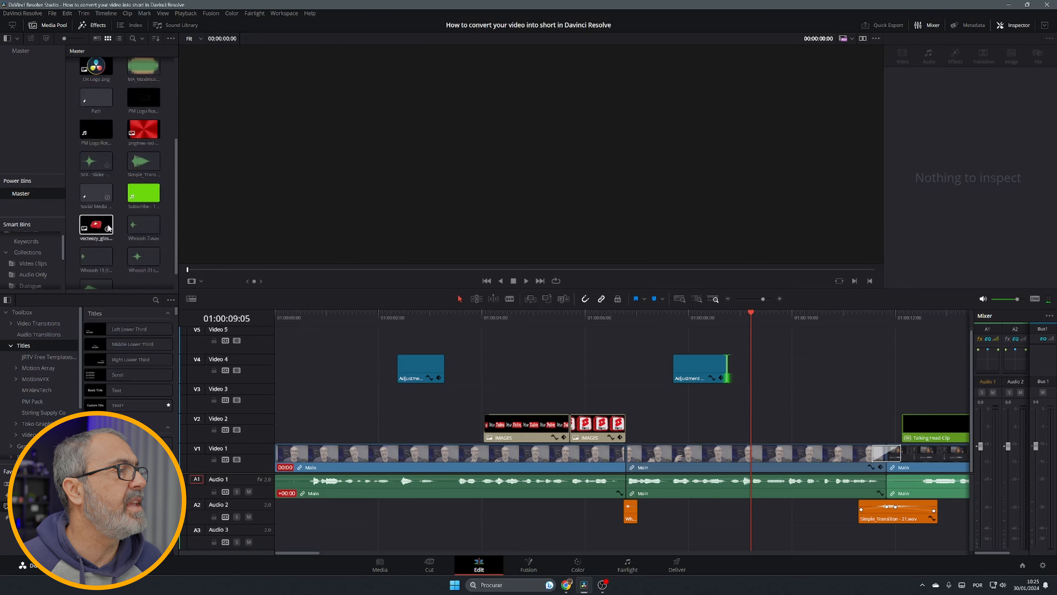
{"action": "left_click", "coordinate": [148, 195]}
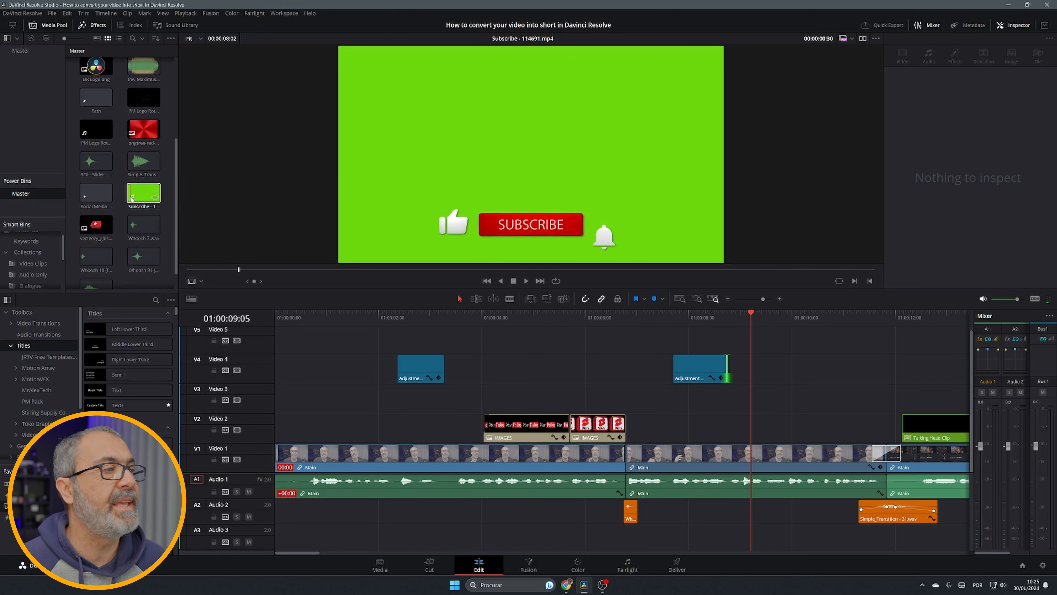
{"action": "scroll", "coordinate": [132, 199], "scroll_direction": "down", "scroll_amount": 1}
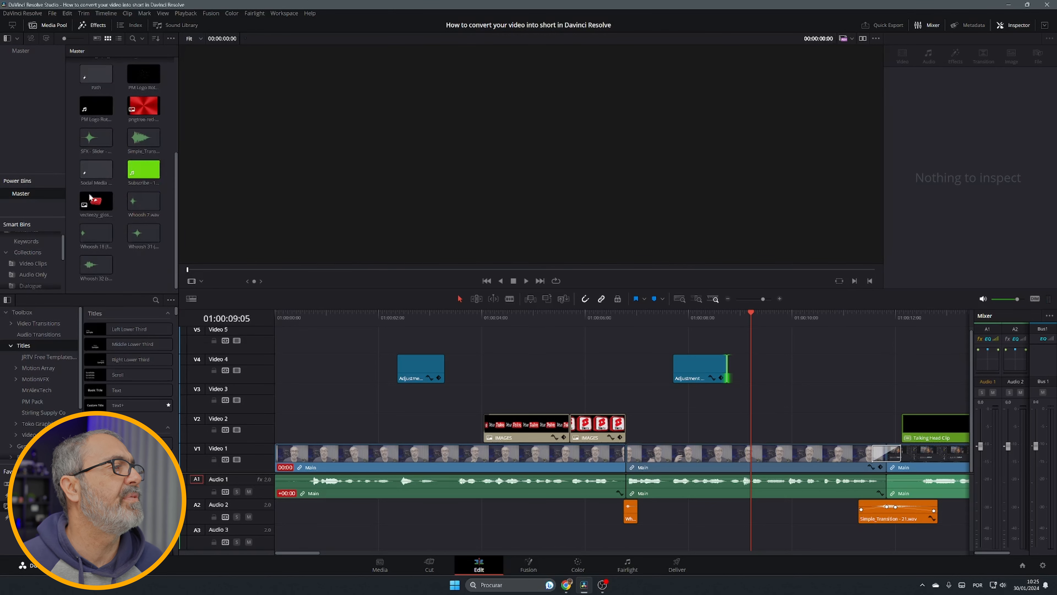
{"action": "left_click", "coordinate": [98, 204]}
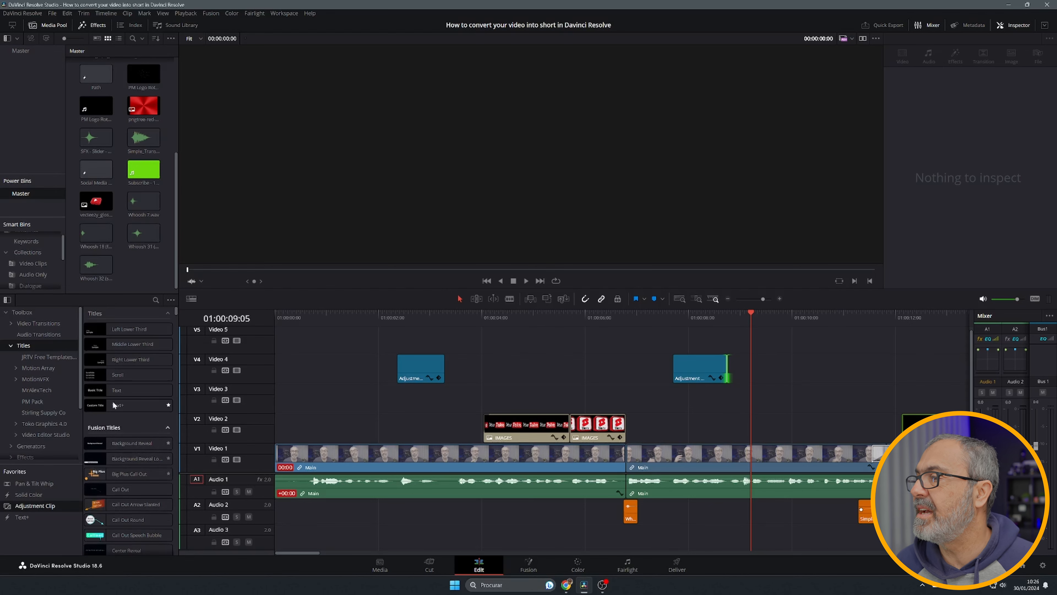
Open the Generators category in the effects library
{"action": "scroll", "coordinate": [23, 369], "scroll_direction": "down", "scroll_amount": 1}
{"action": "left_click", "coordinate": [13, 427]}
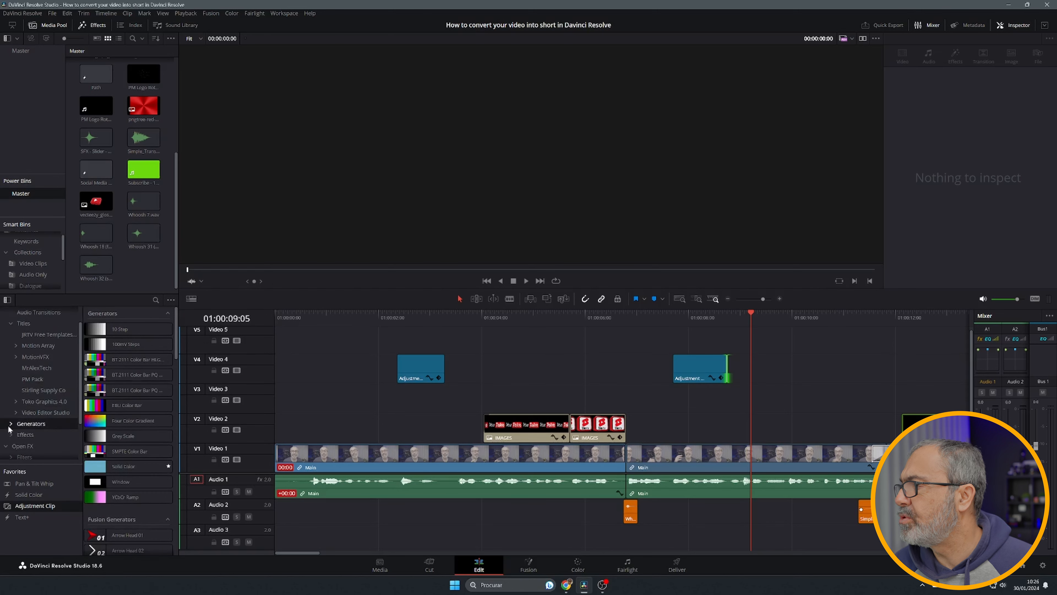
Open the PM Pack category under Generators in the effects library
{"action": "left_click", "coordinate": [12, 424]}
{"action": "scroll", "coordinate": [55, 428], "scroll_direction": "down", "scroll_amount": 2}
{"action": "left_click", "coordinate": [33, 403]}
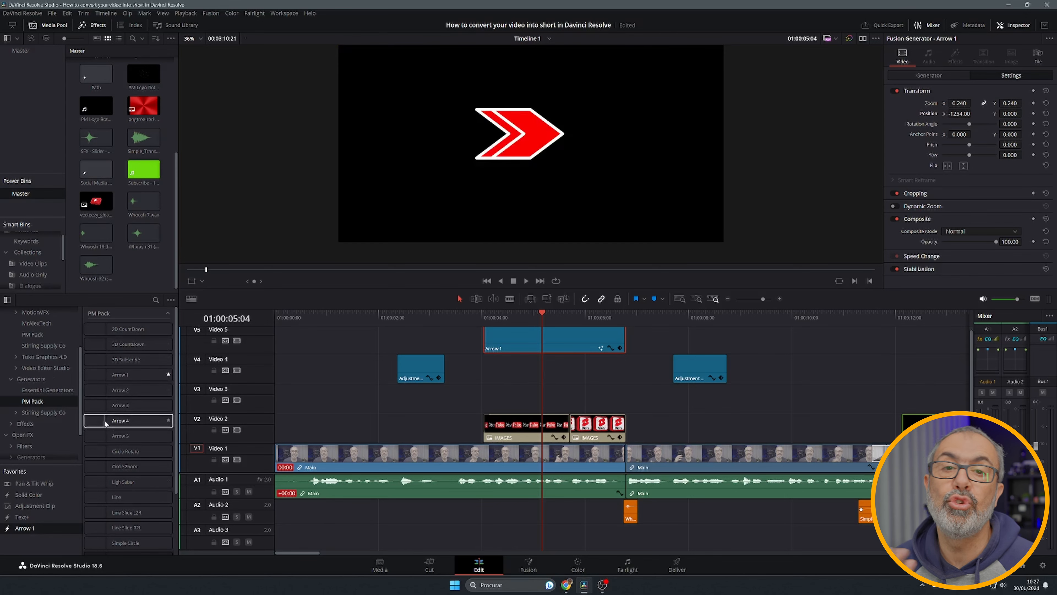
Delete the Arrow 1 generator clip from Video 5 and save the project
{"action": "scroll", "coordinate": [53, 392], "scroll_direction": "up", "scroll_amount": 3}
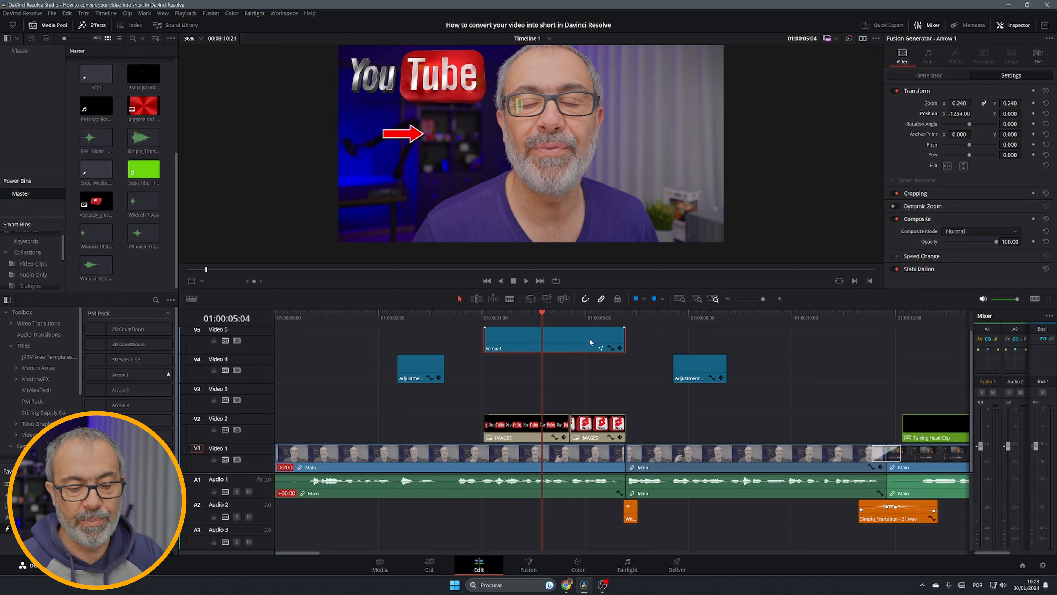
{"action": "key", "text": "Delete"}
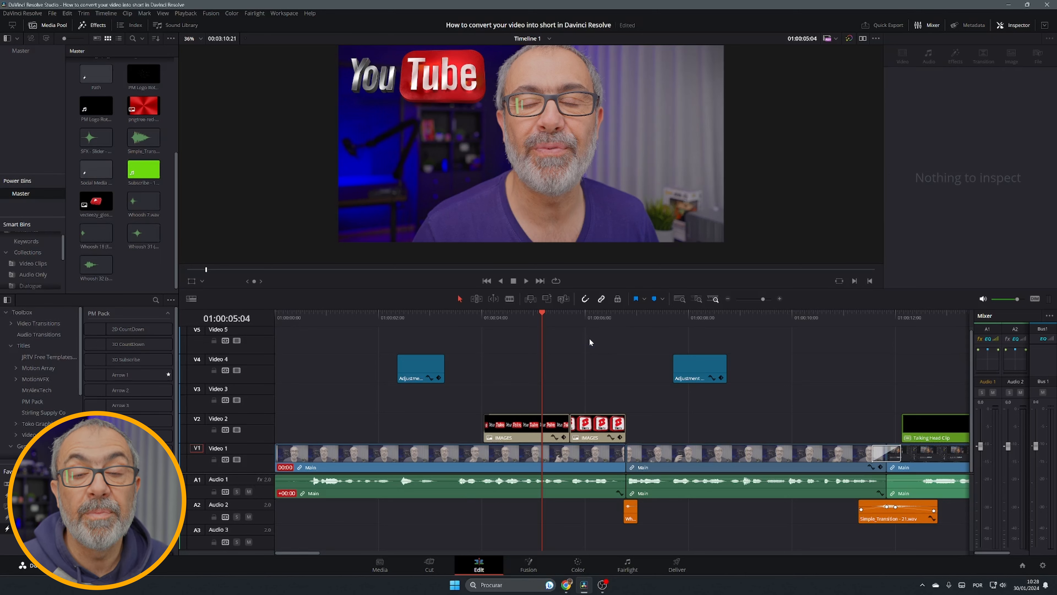
{"action": "key", "text": "ctrl+s"}
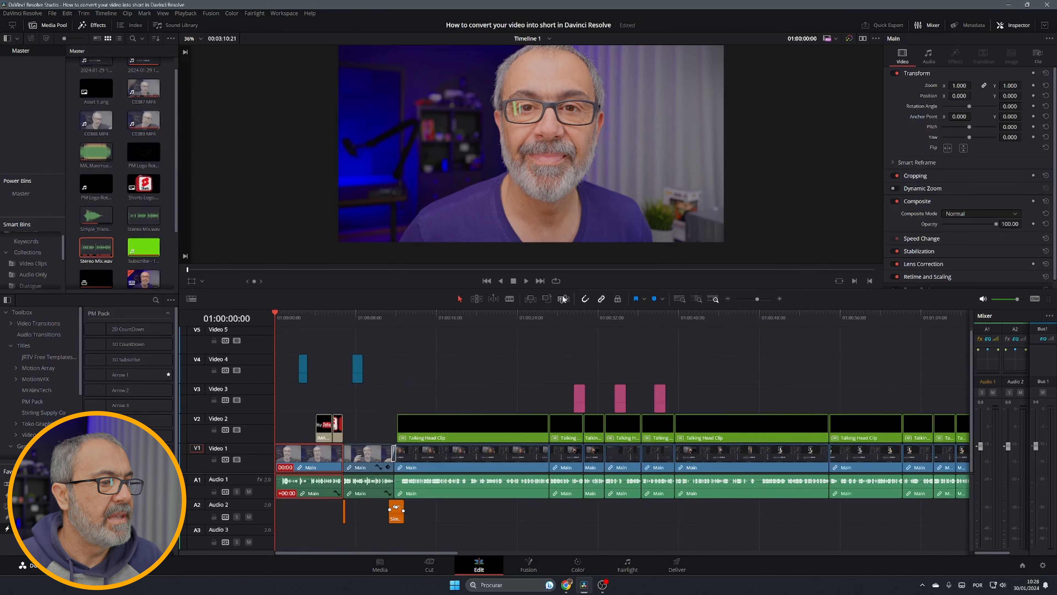
Decompose the first Talking Head Clip on Video 2 in place using clips only
{"action": "left_click", "coordinate": [483, 389]}
{"action": "left_click", "coordinate": [493, 430]}
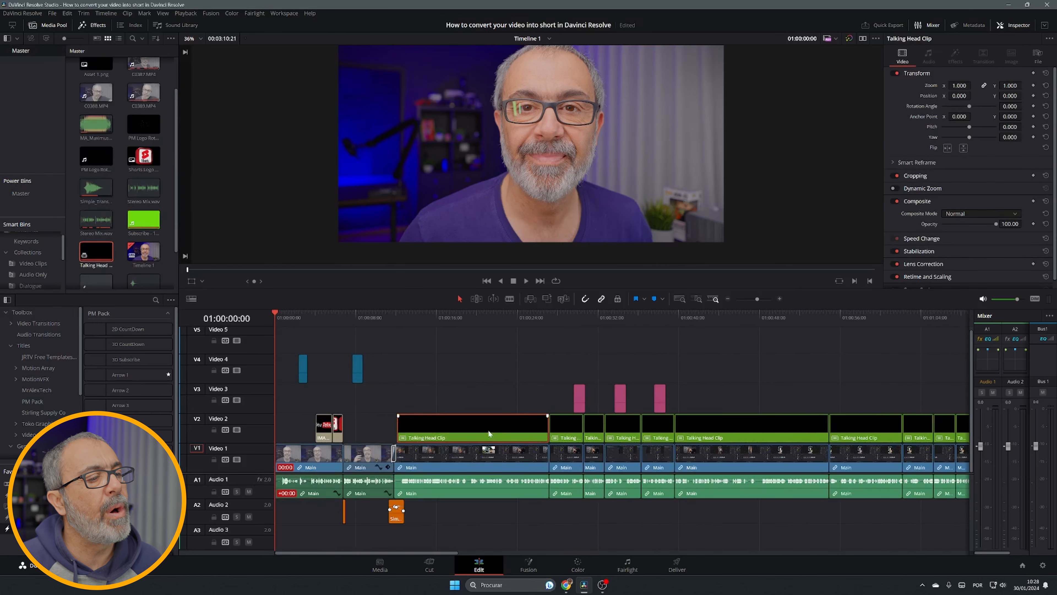
{"action": "right_click", "coordinate": [515, 423]}
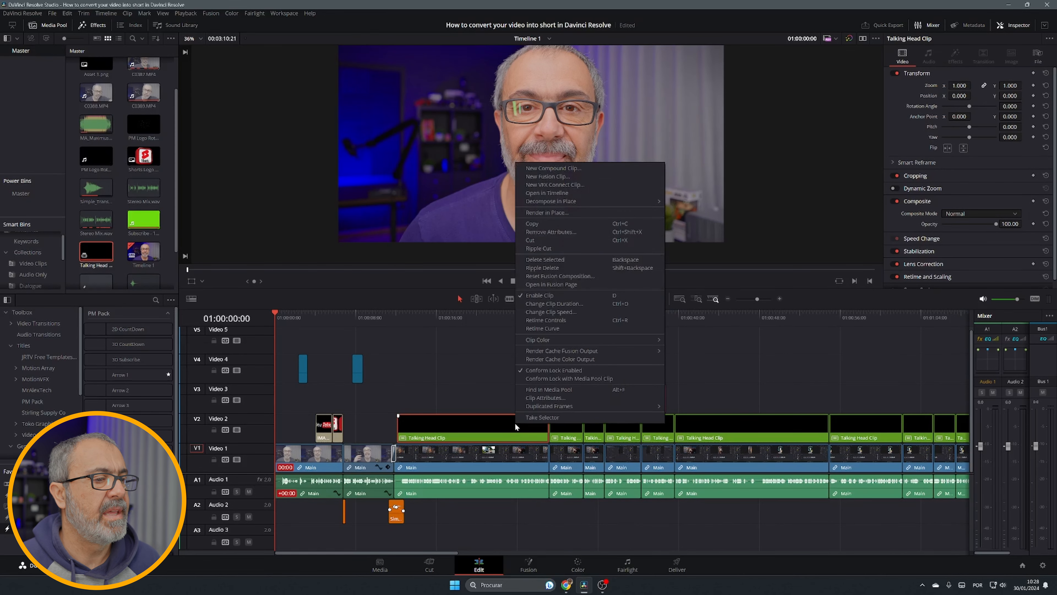
{"action": "mouse_move", "coordinate": [548, 203]}
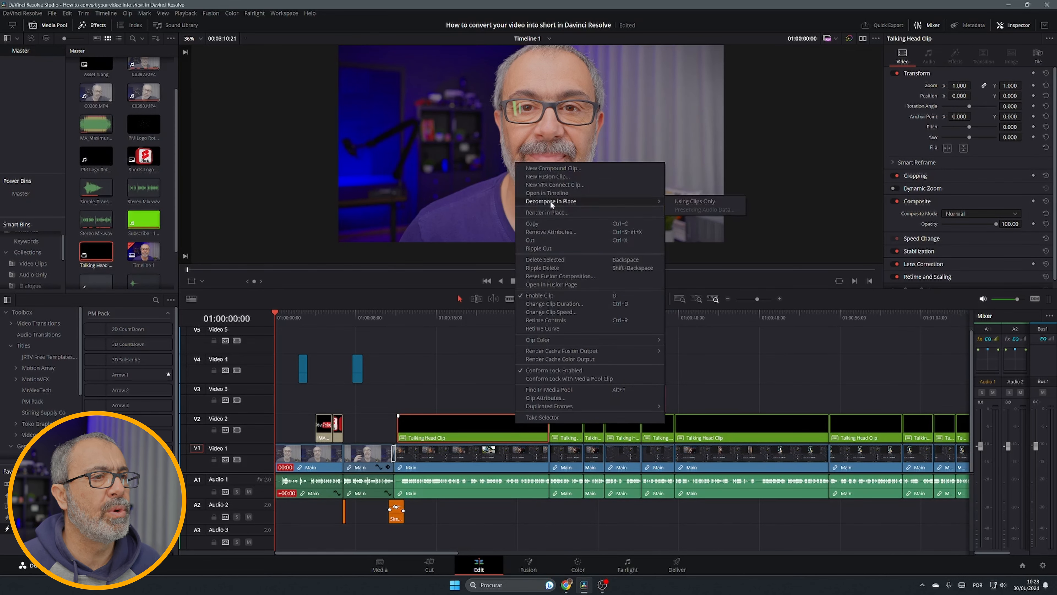
{"action": "left_click", "coordinate": [693, 202]}
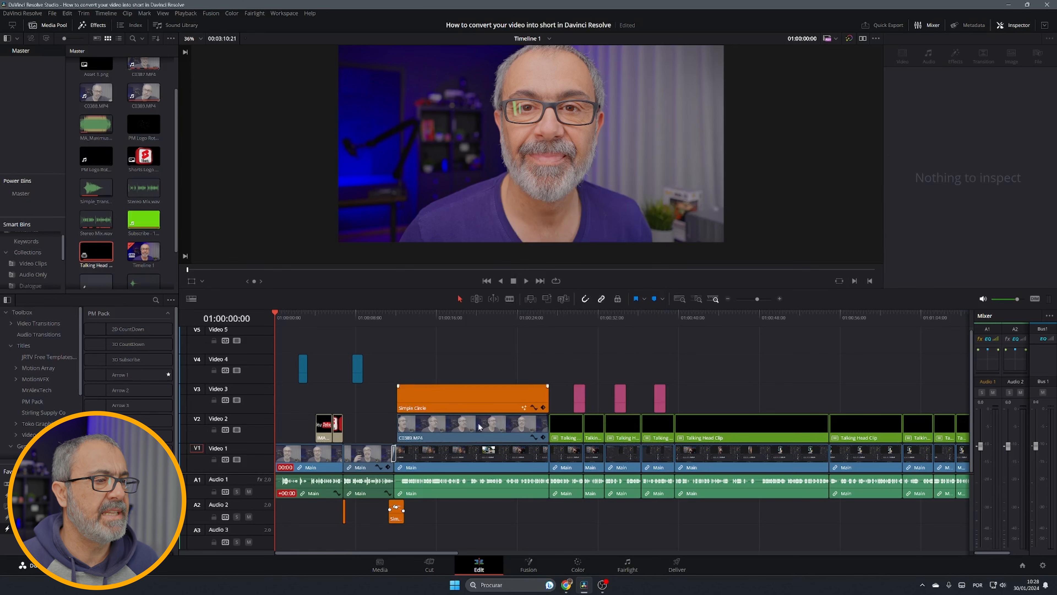
Inspect the decomposed C0389.MP4 clip, then select the Simple Circle clip on Video 3 and open its context menu
{"action": "left_click", "coordinate": [444, 428]}
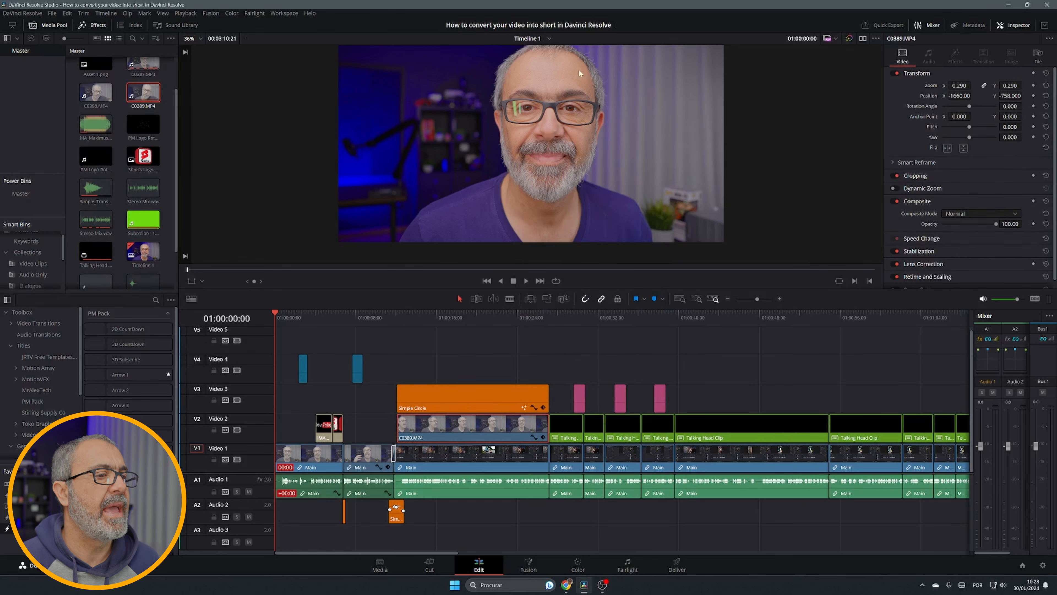
{"action": "left_click", "coordinate": [466, 319]}
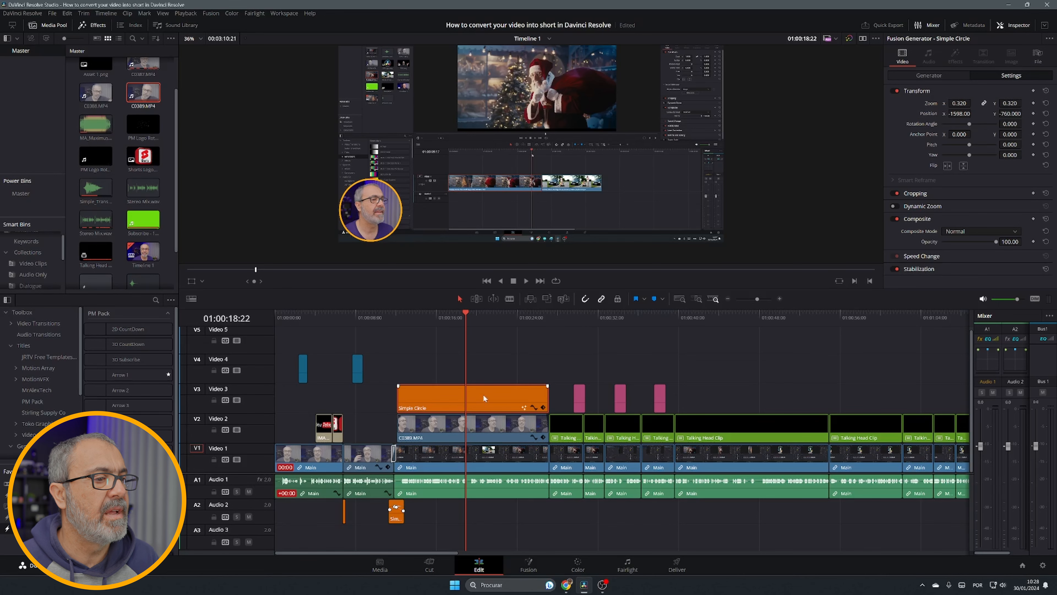
{"action": "left_click", "coordinate": [495, 401]}
{"action": "right_click", "coordinate": [495, 403]}
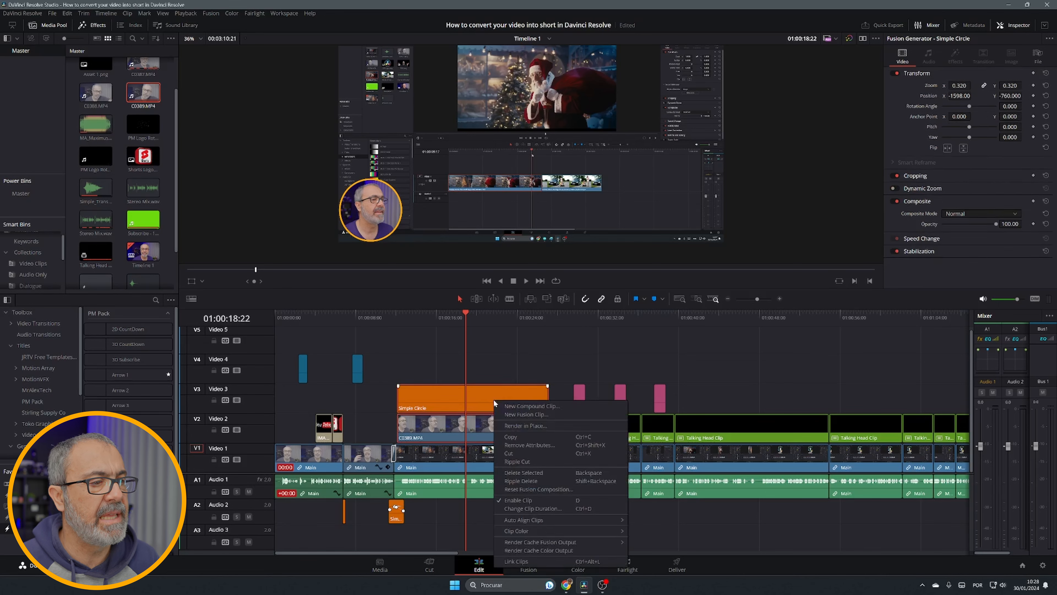